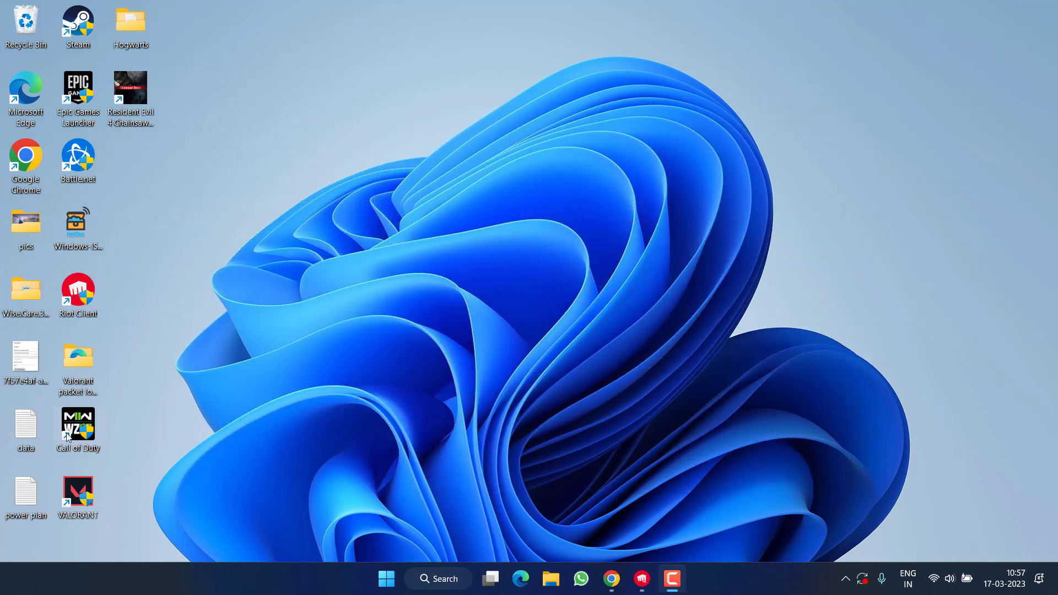
Review the Riot Client shortcut's compatibility settings, then minimize the Riot Client window.
right_click(80, 305)
click(156, 243)
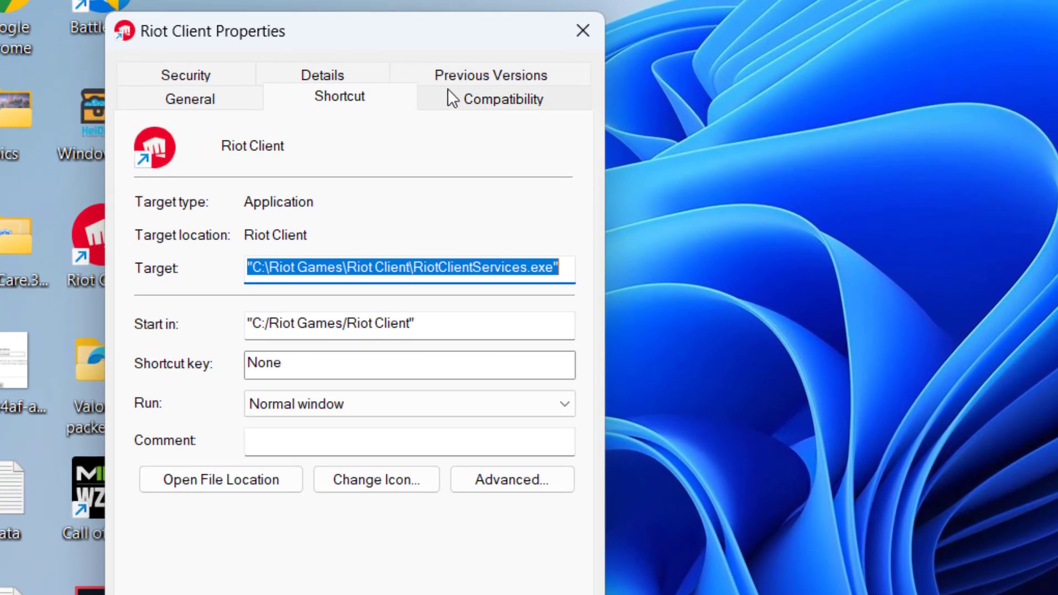
click(466, 99)
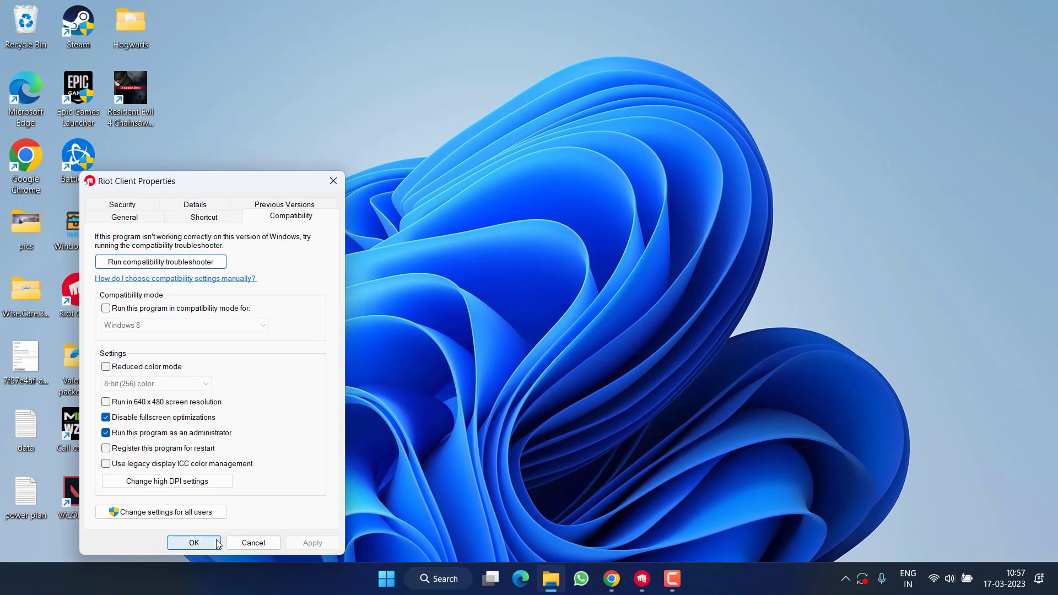
click(194, 543)
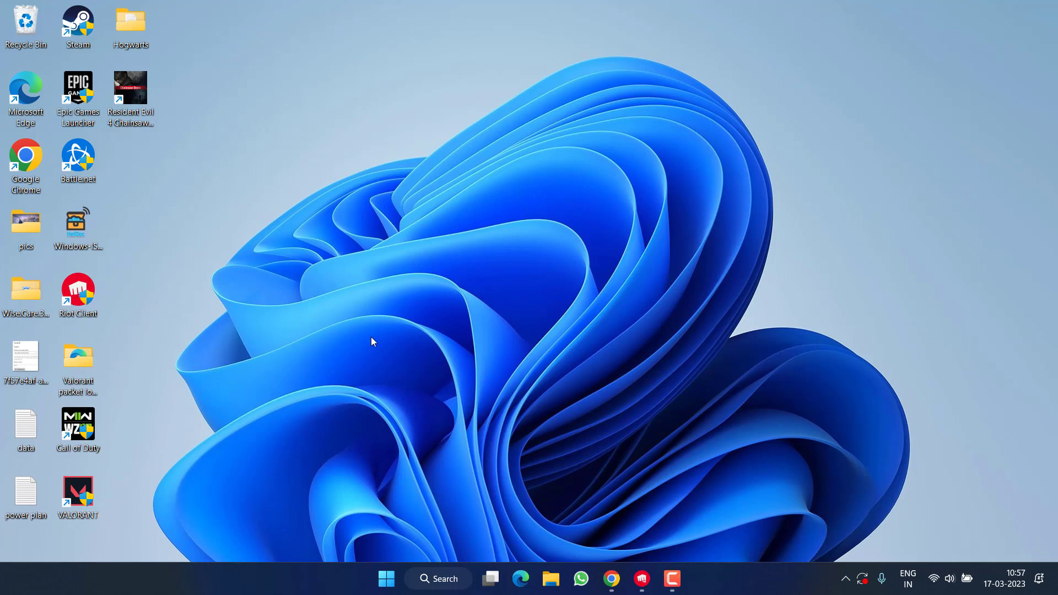
click(642, 578)
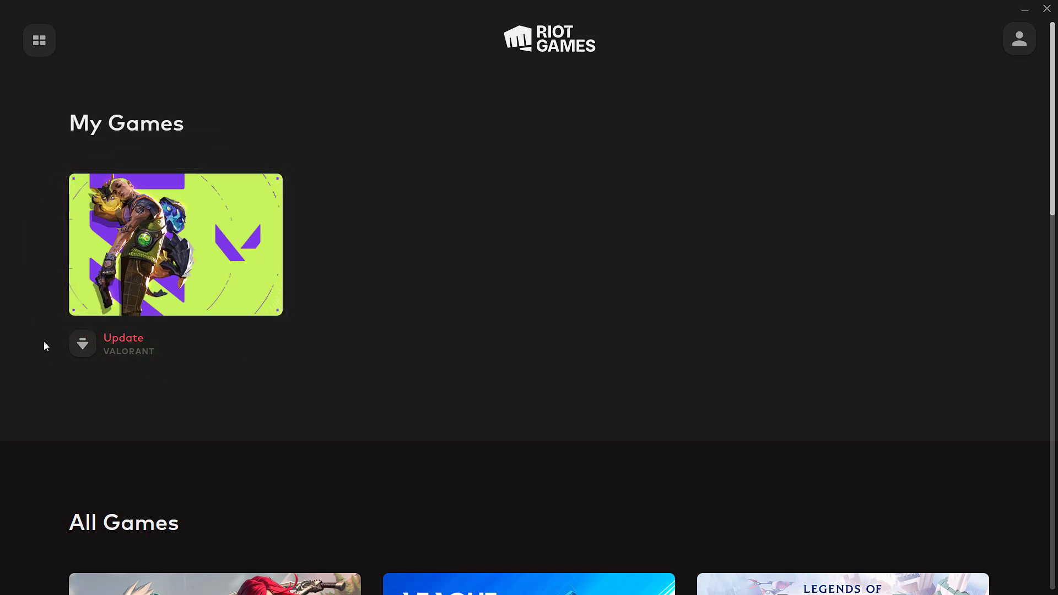
click(1024, 10)
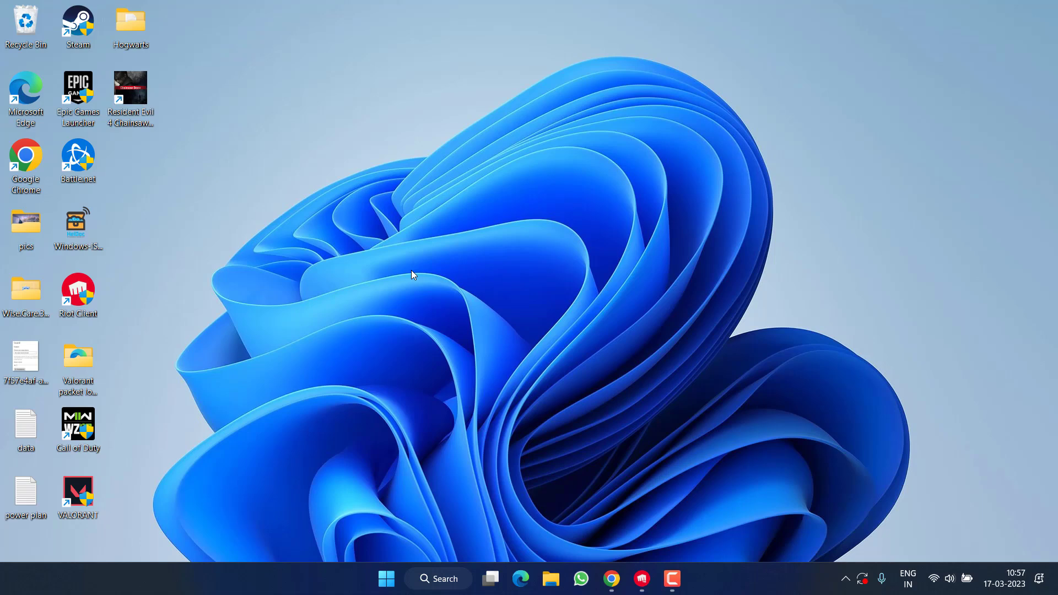
Launch Windows Security, reach the firewall's allowed apps list, and choose Change settings.
click(386, 578)
text(windows)
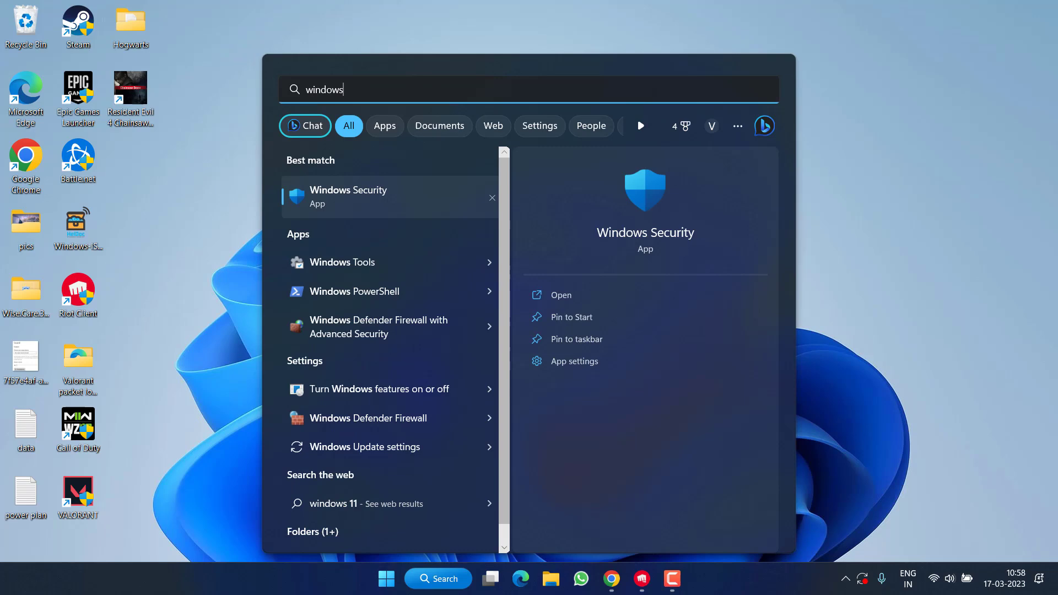
click(645, 190)
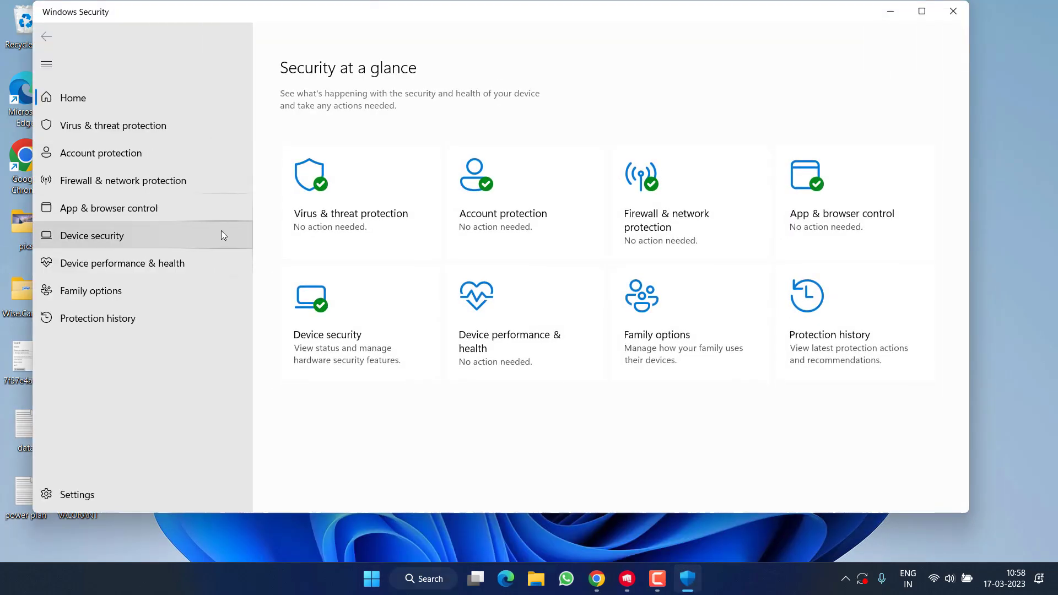
click(128, 185)
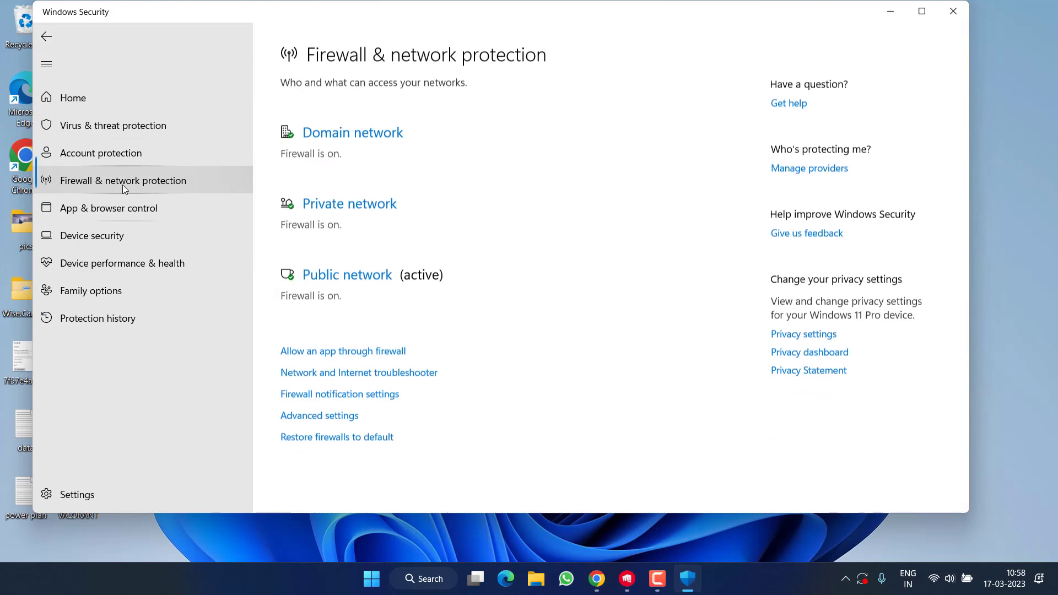
click(361, 347)
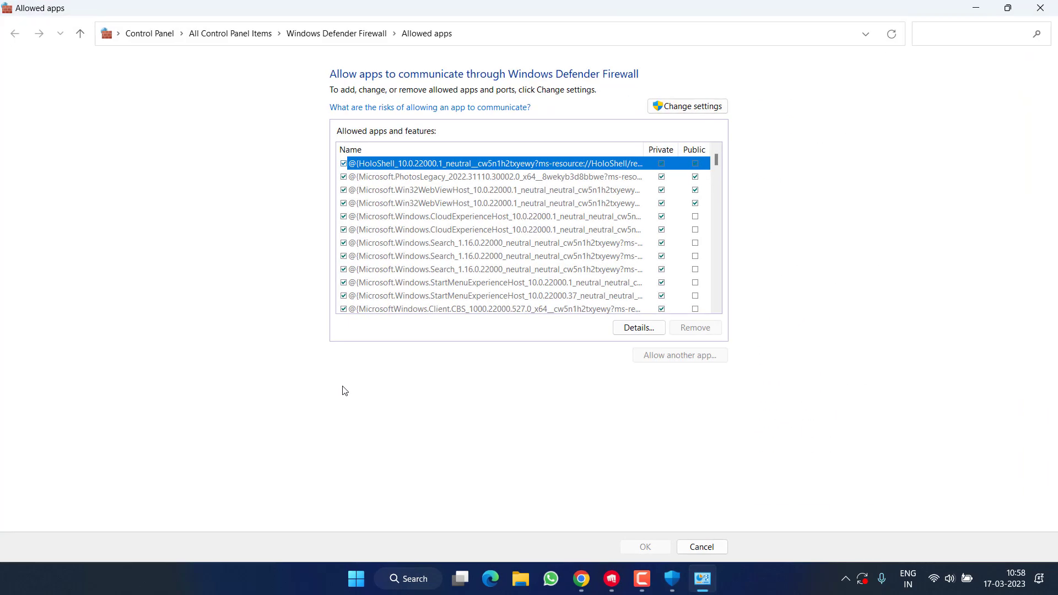
click(698, 110)
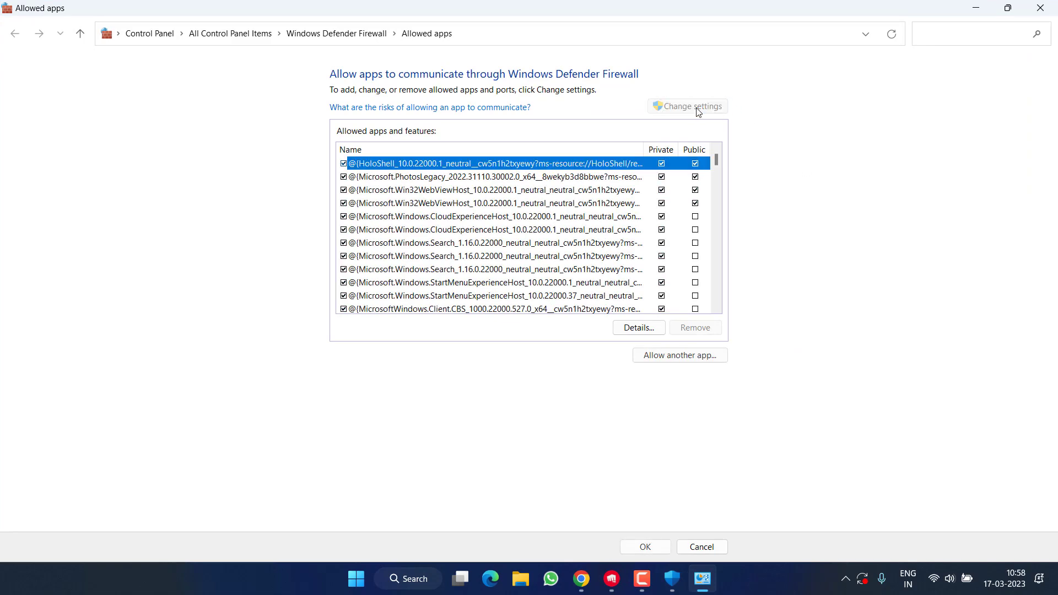
Add RiotClientServices from C:\Riot Games\Riot Client as another allowed app.
click(681, 358)
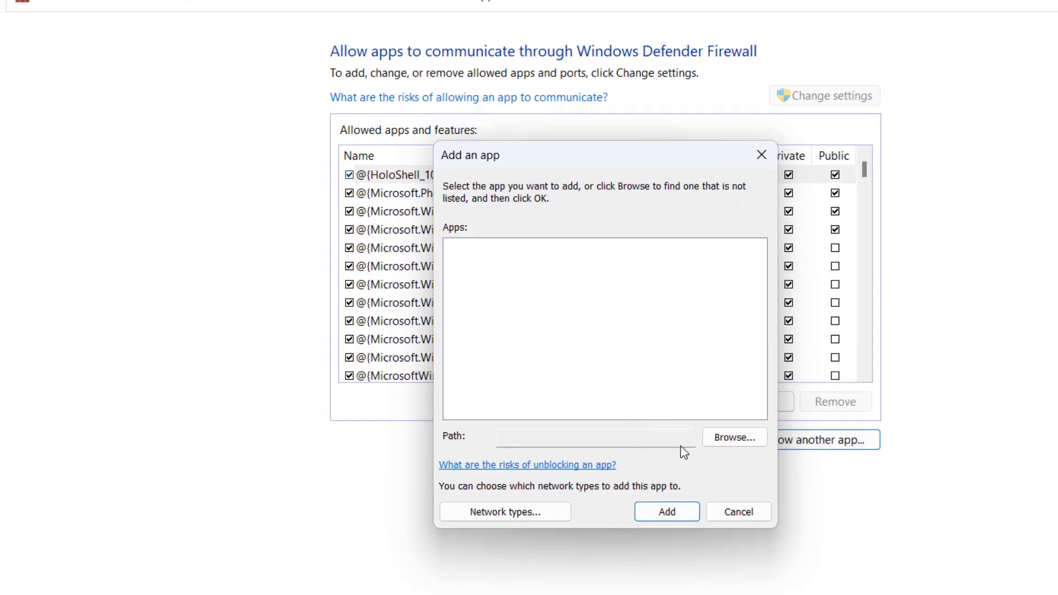
click(735, 437)
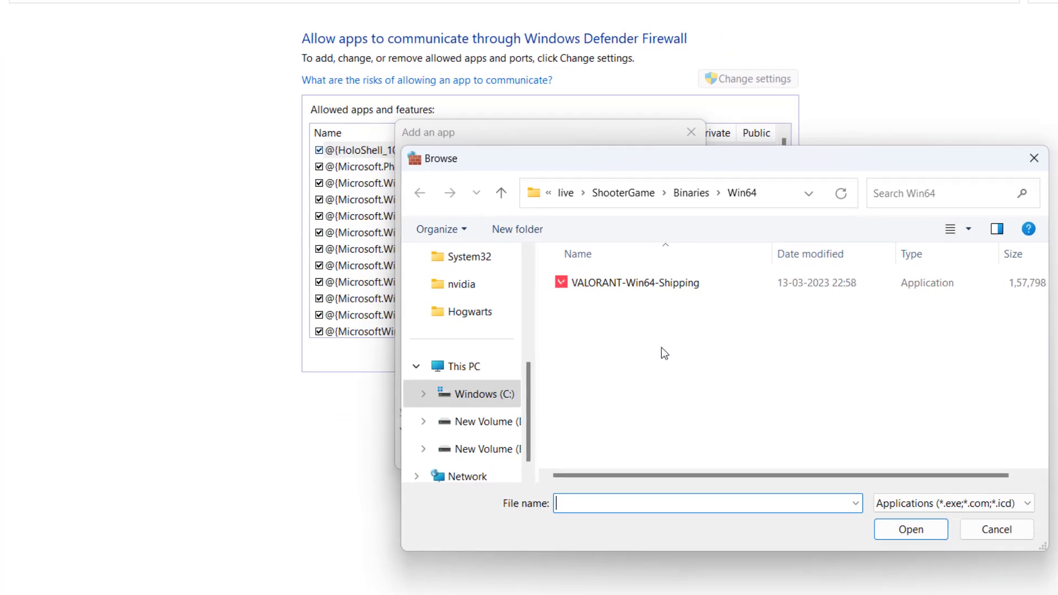
click(486, 394)
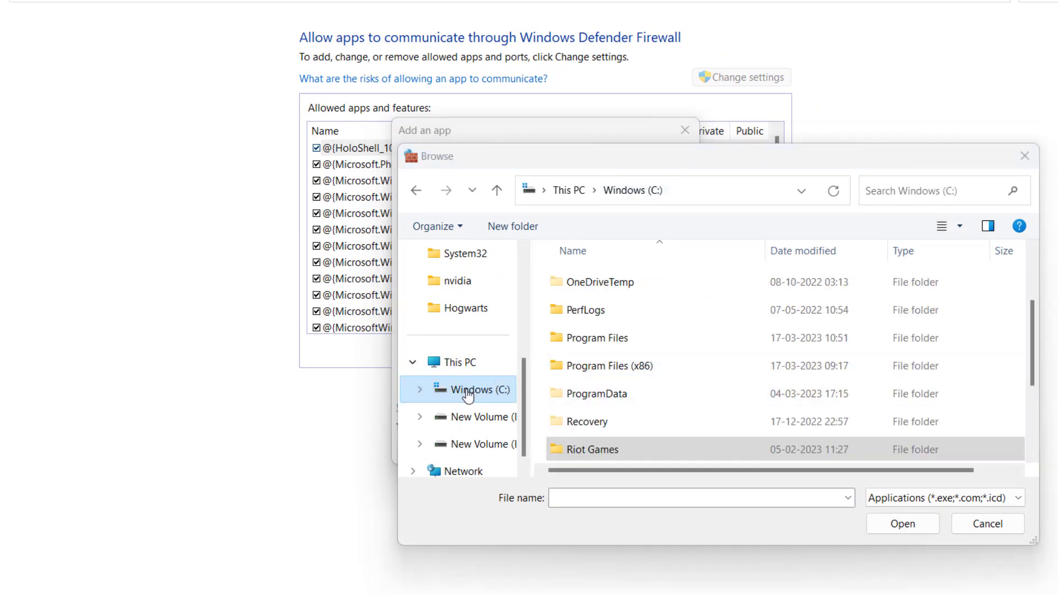
click(593, 449)
double_click(593, 450)
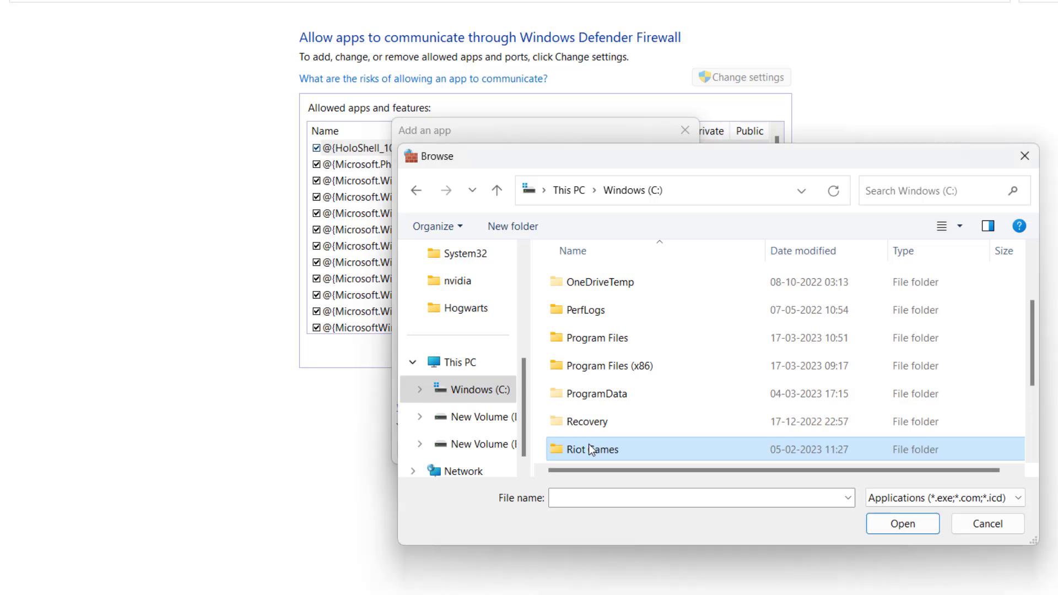
double_click(590, 283)
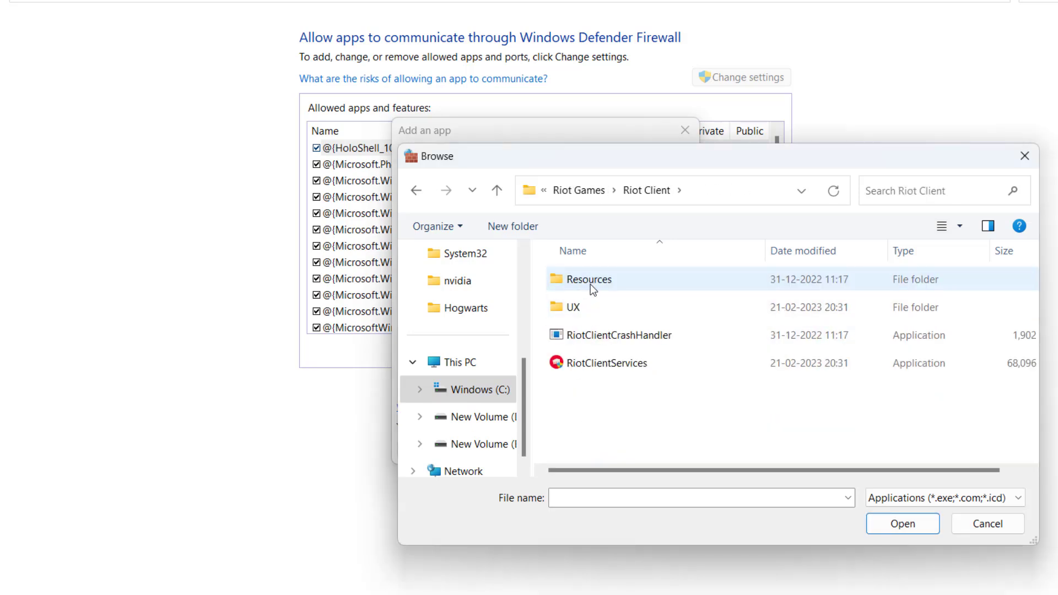
click(620, 362)
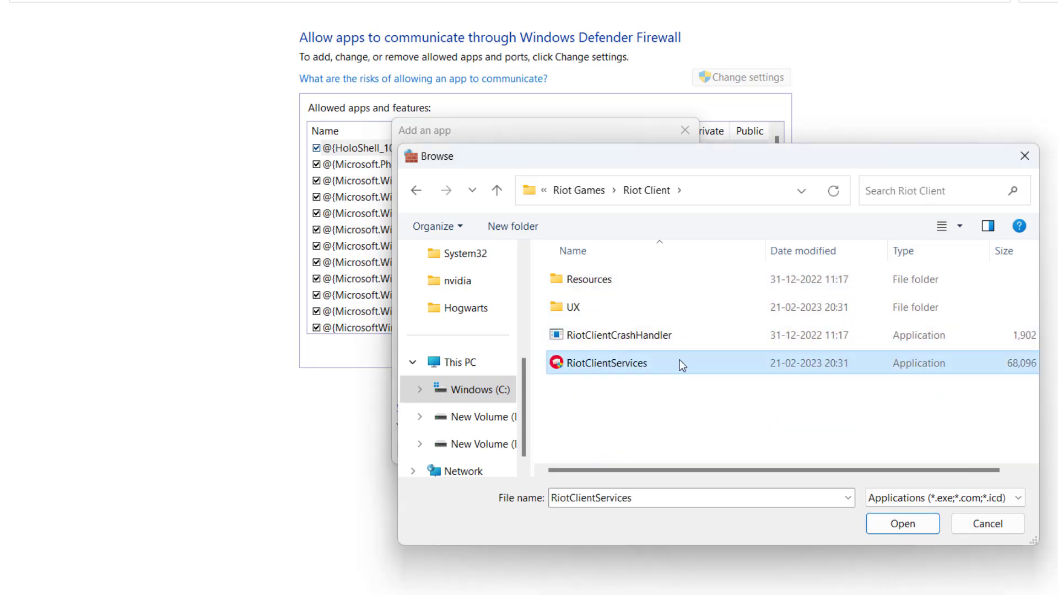
double_click(616, 369)
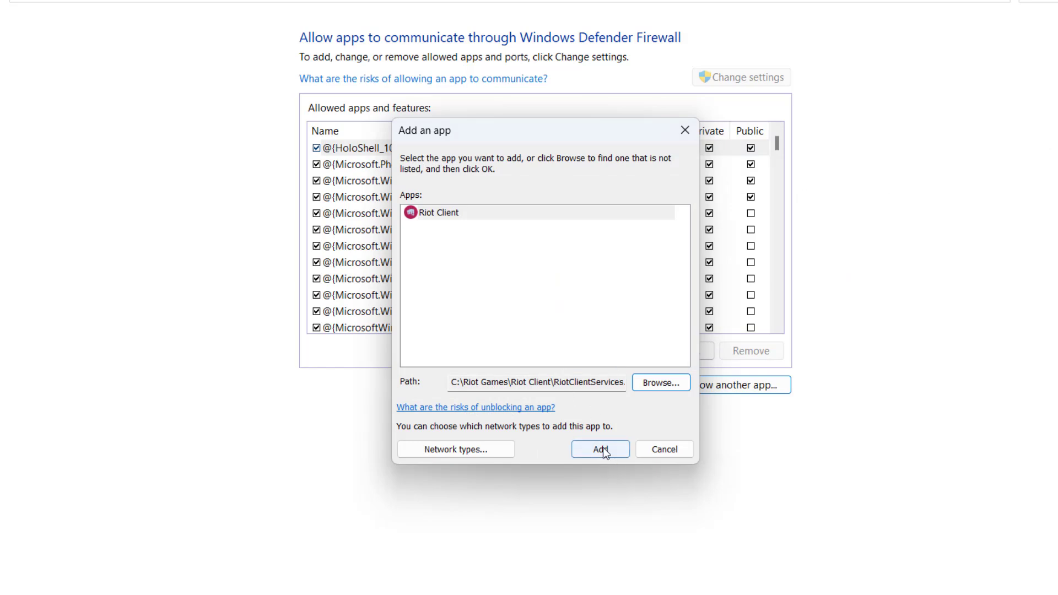
Browse to C:\Riot Games\VALORANT\live and select VALORANT.exe as the app to allow.
click(660, 385)
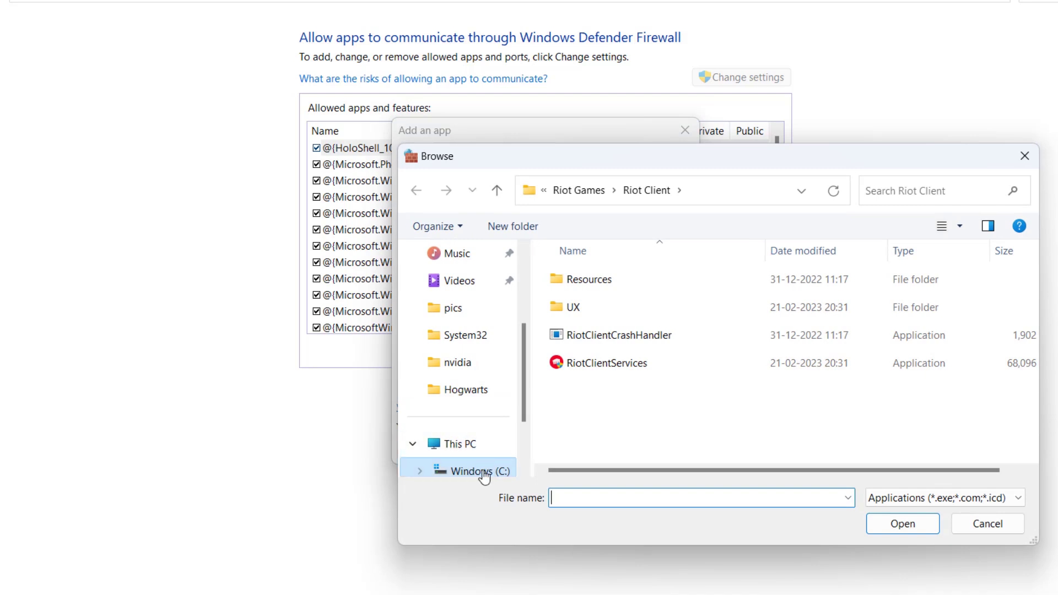
click(483, 473)
scroll(606, 407, down, 2)
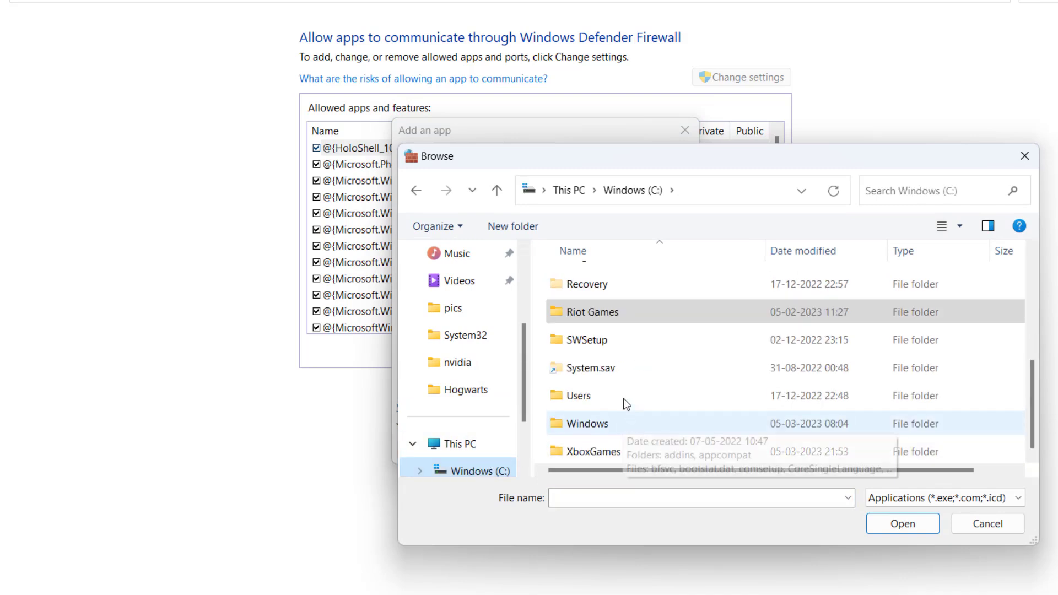
double_click(587, 314)
double_click(594, 331)
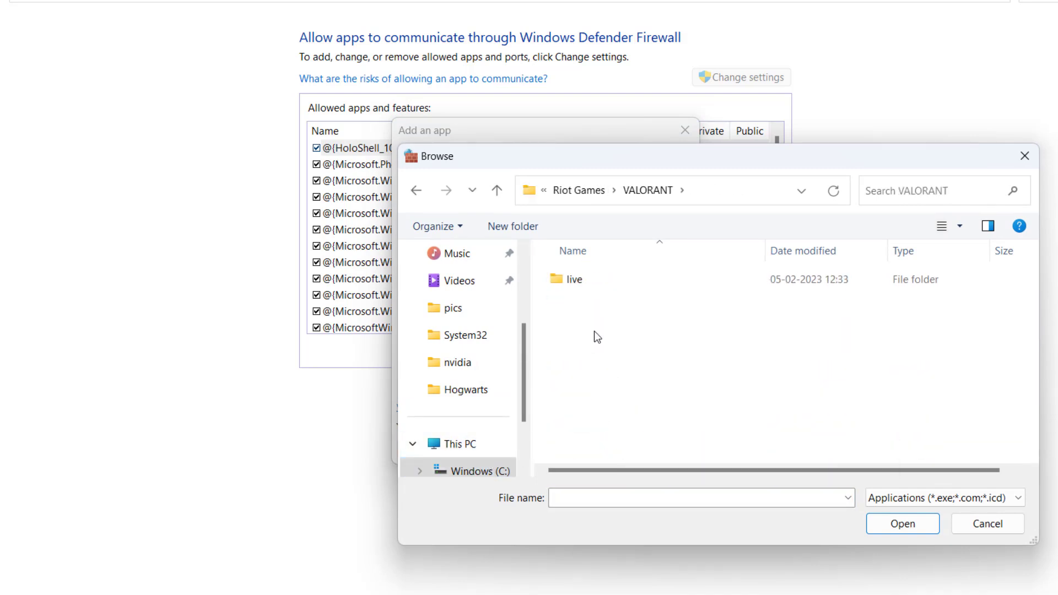
double_click(573, 280)
click(594, 333)
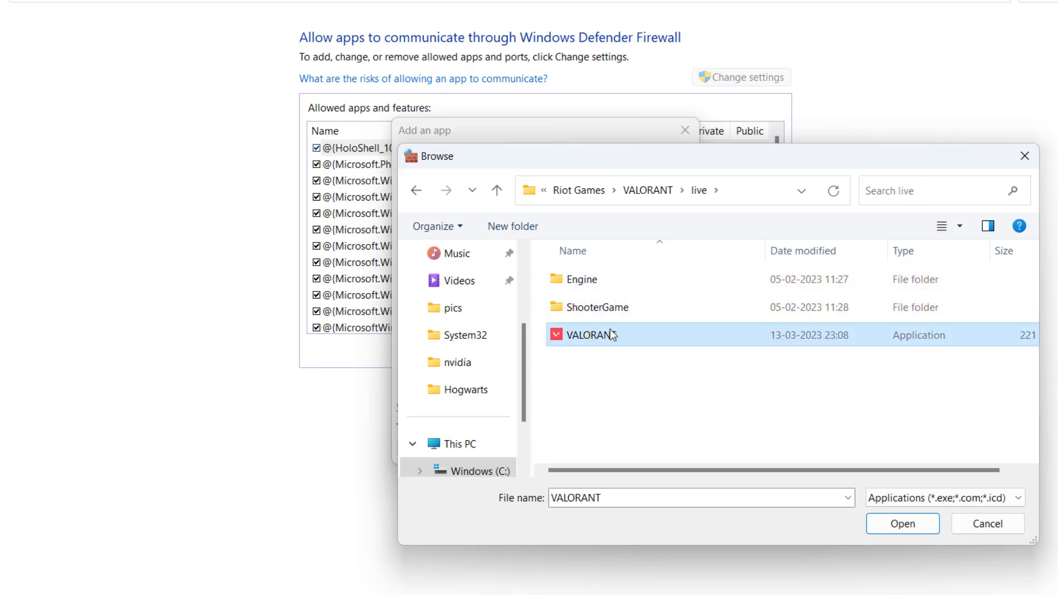
double_click(590, 329)
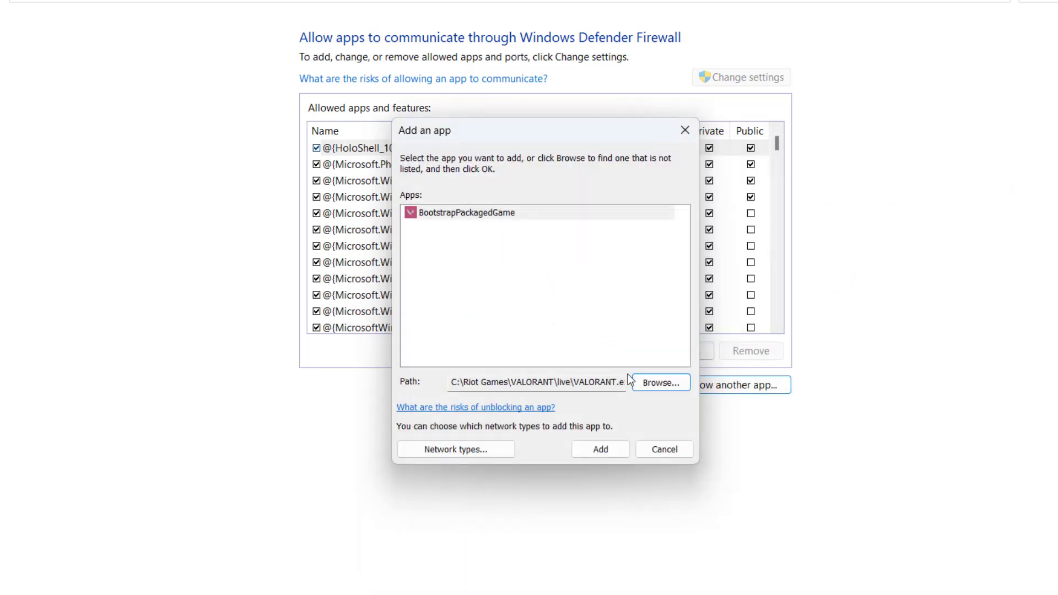
Choose VALORANT-Win64-Shipping from ShooterGame\Binaries\Win64, add it, and dismiss the already-listed warning.
click(655, 382)
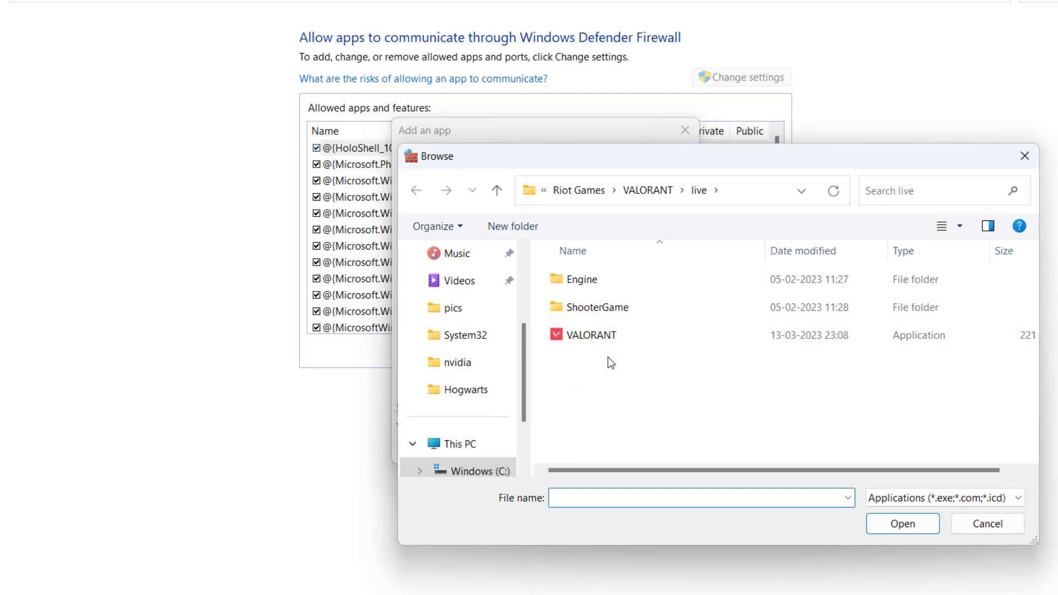
double_click(600, 306)
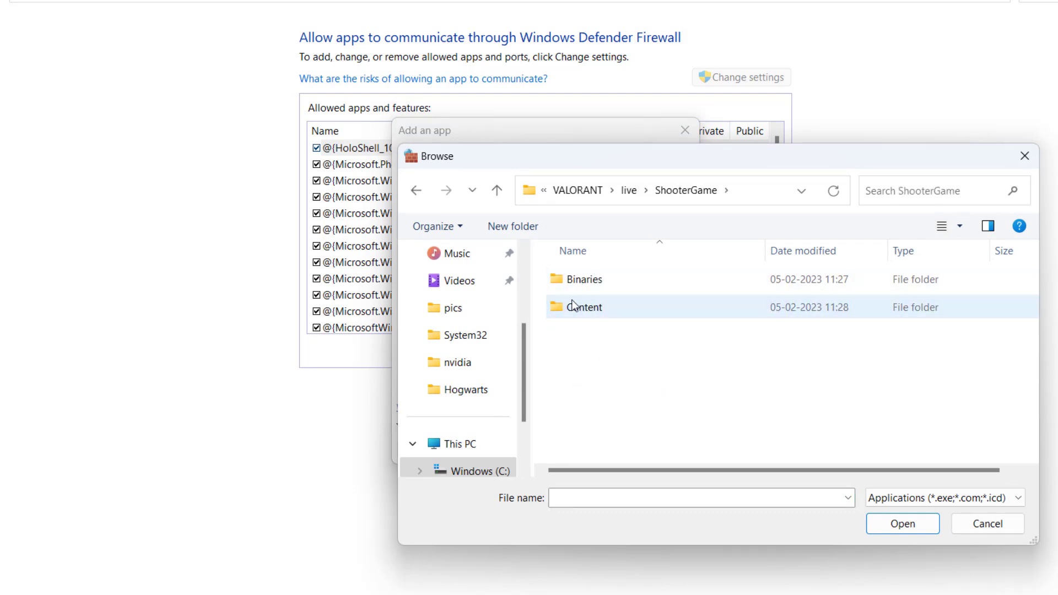
double_click(596, 282)
double_click(591, 281)
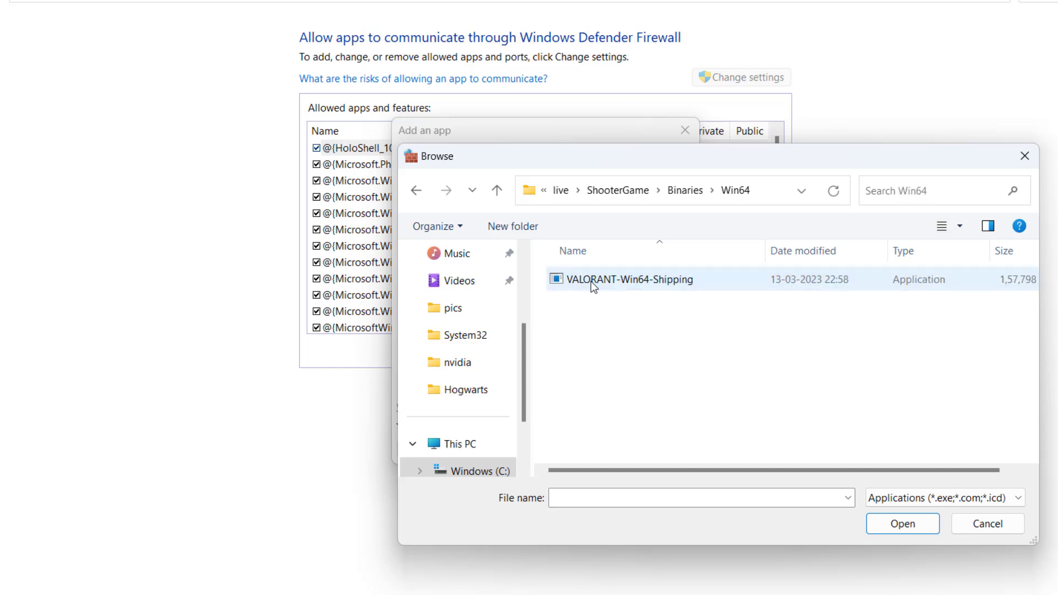
double_click(649, 279)
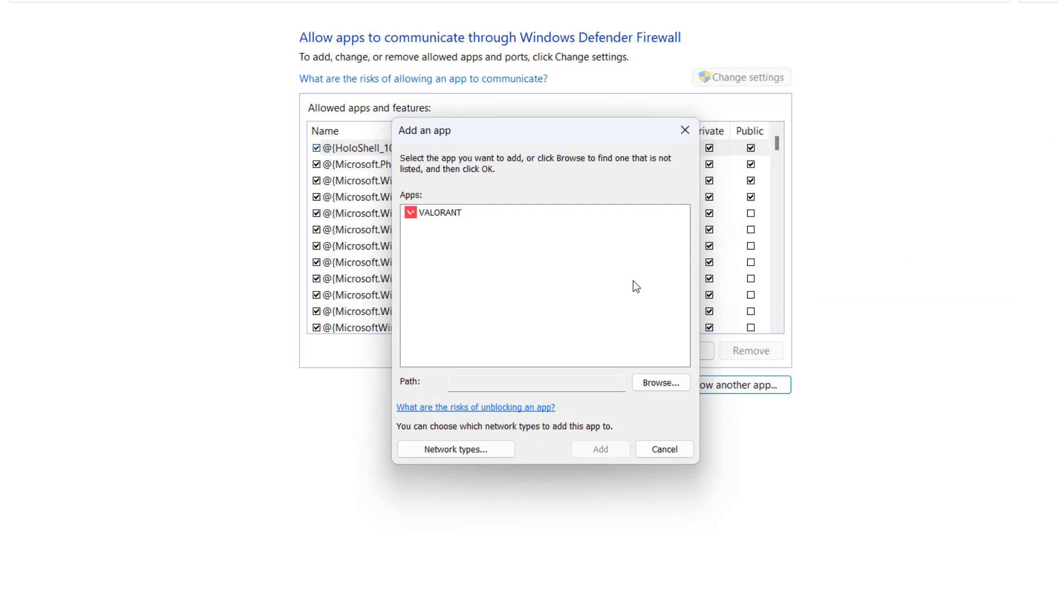
click(599, 450)
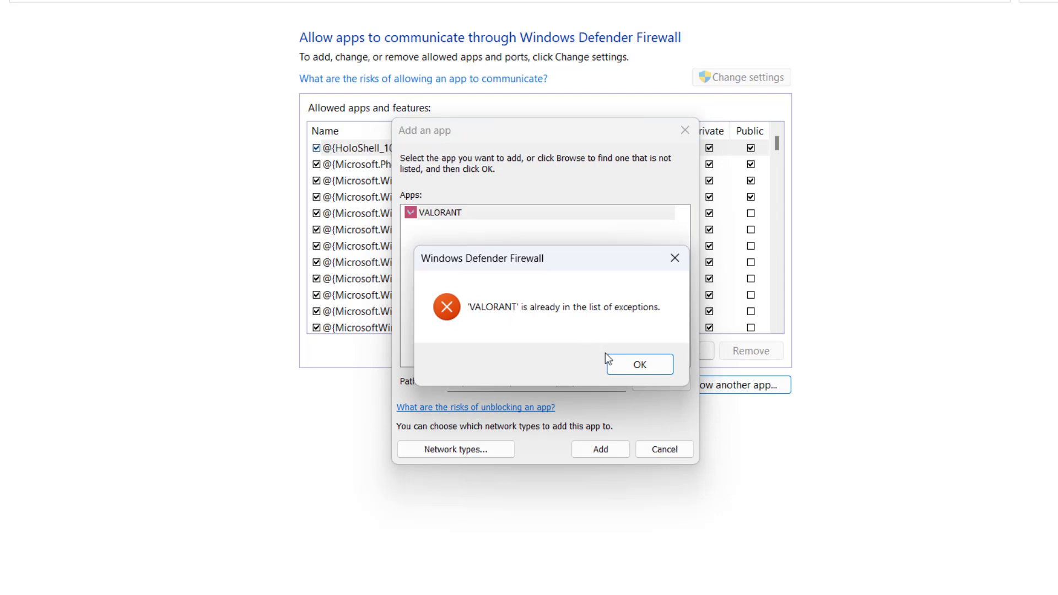
click(634, 367)
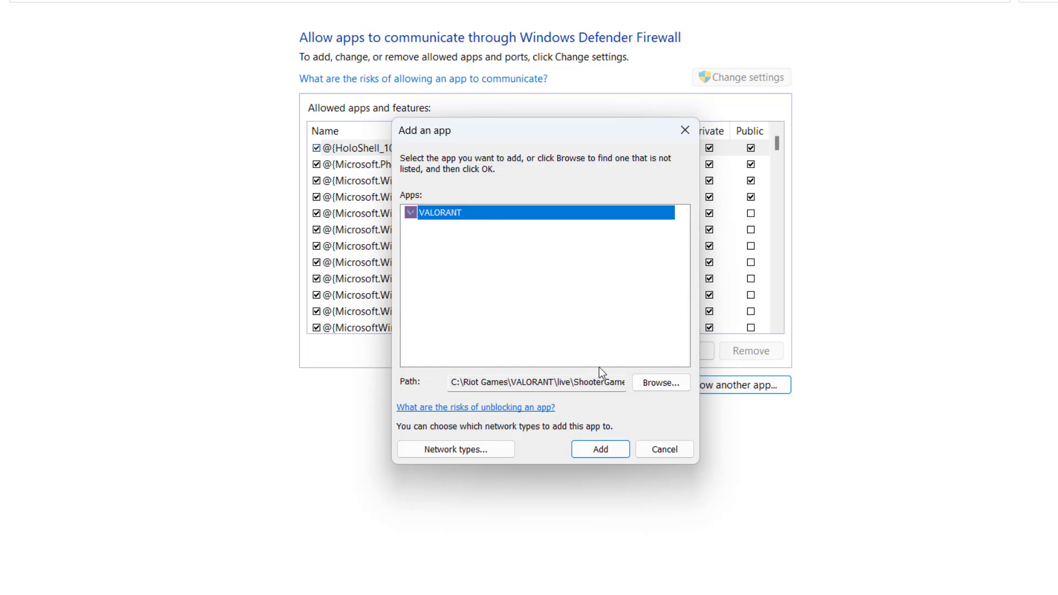
Allow VALORANT on Private as well as Public networks, save with OK, and close Windows Security.
click(599, 449)
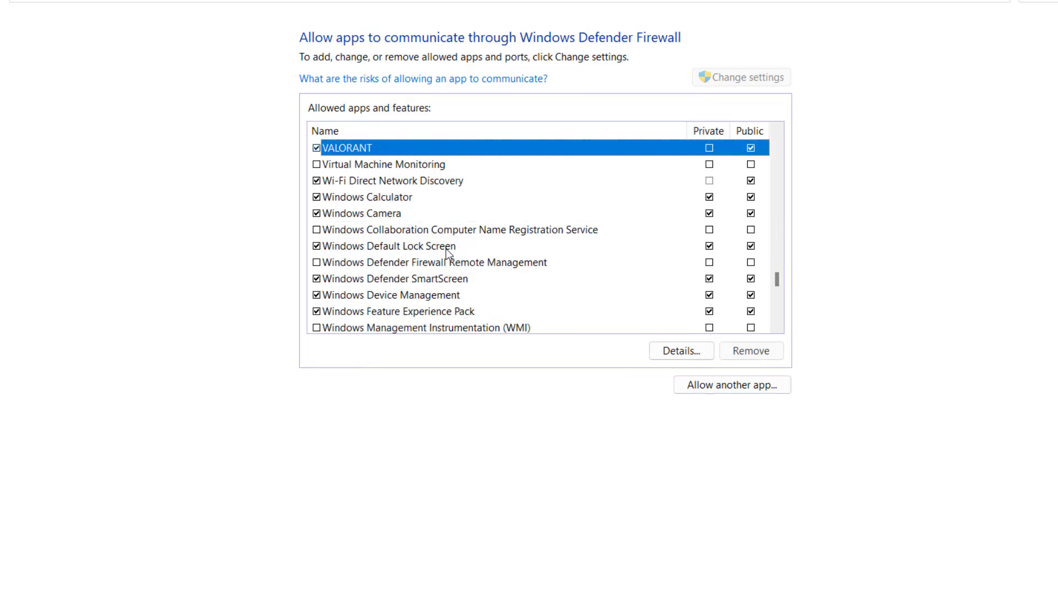
click(709, 148)
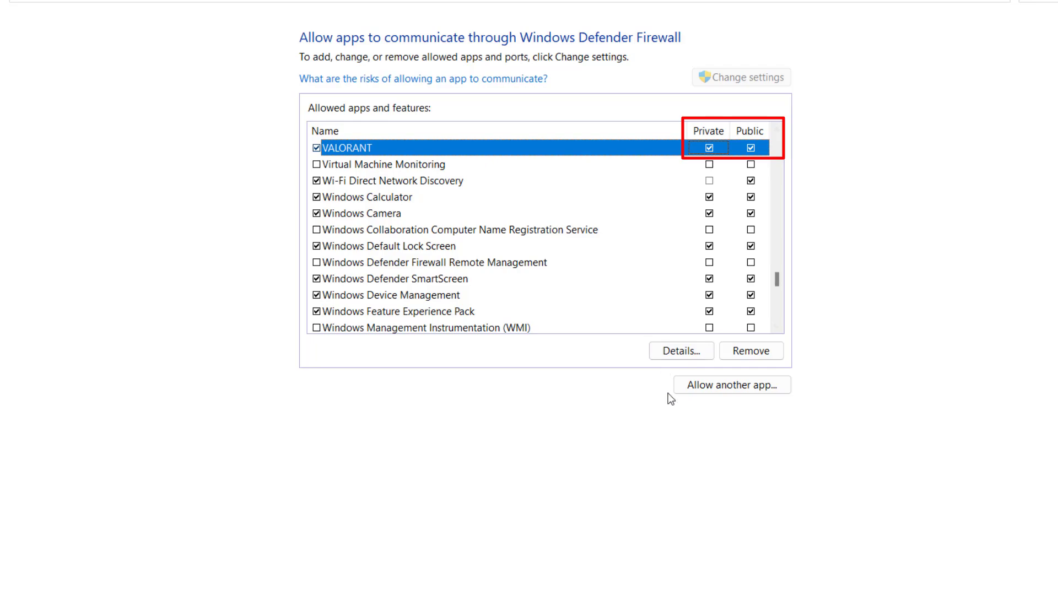
click(661, 573)
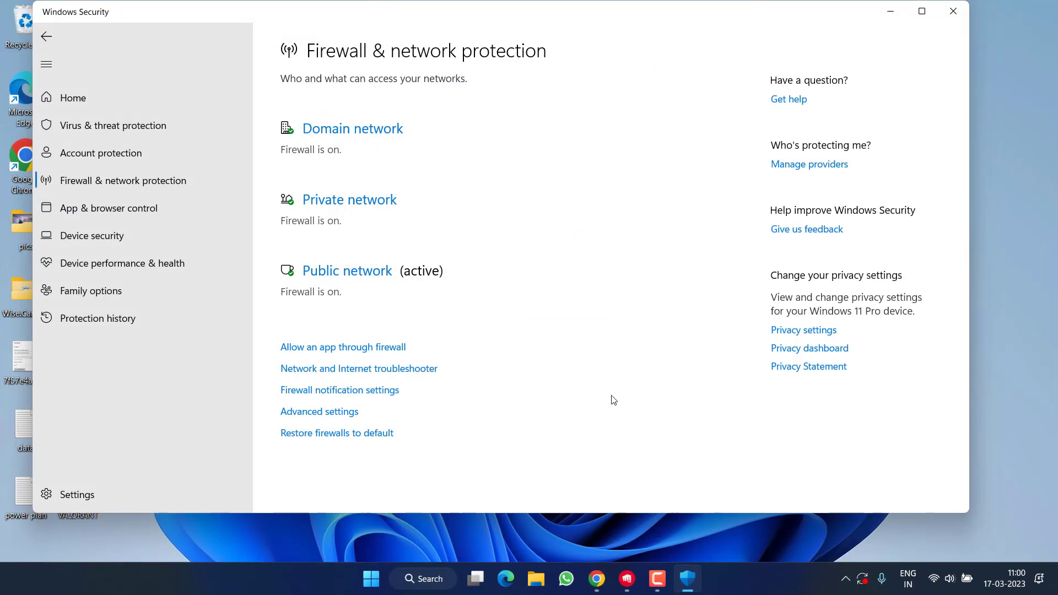
click(953, 11)
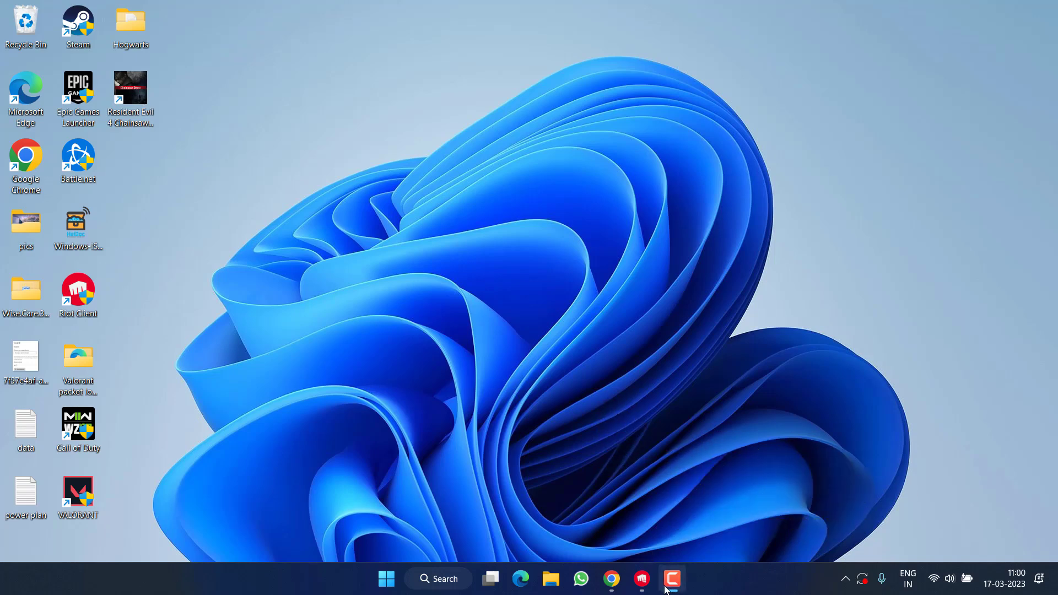
Close the Riot Client window and confirm no client icon remains in the hidden tray.
click(642, 579)
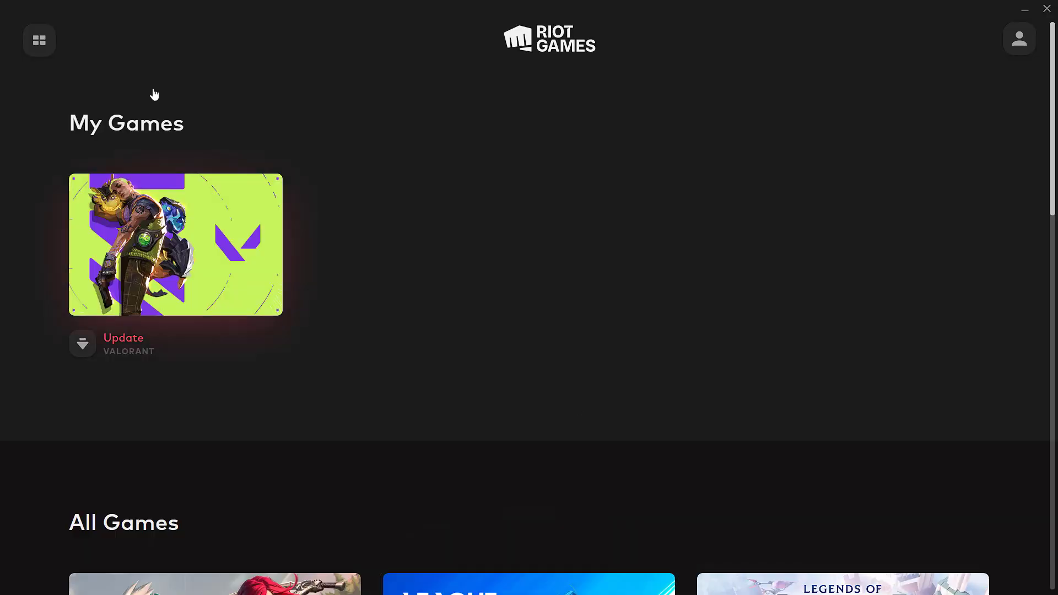
click(1047, 8)
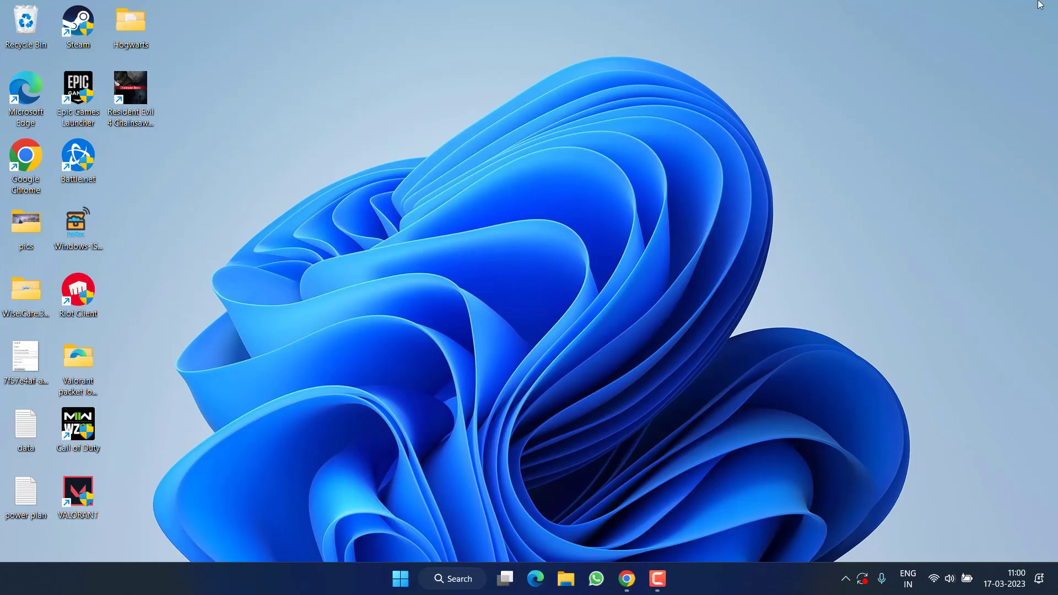
click(845, 583)
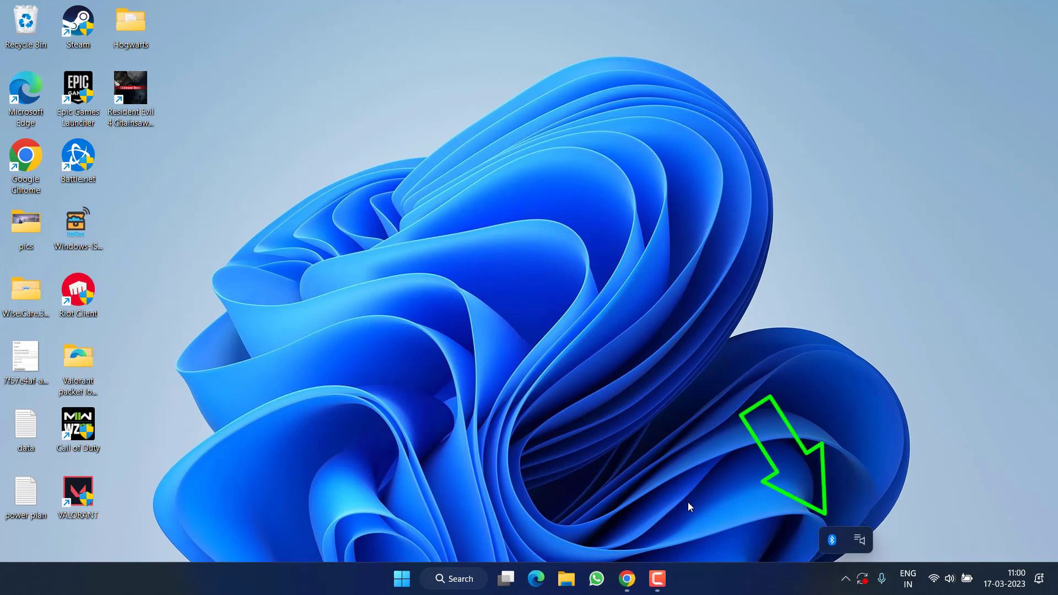
click(325, 447)
right_click(403, 580)
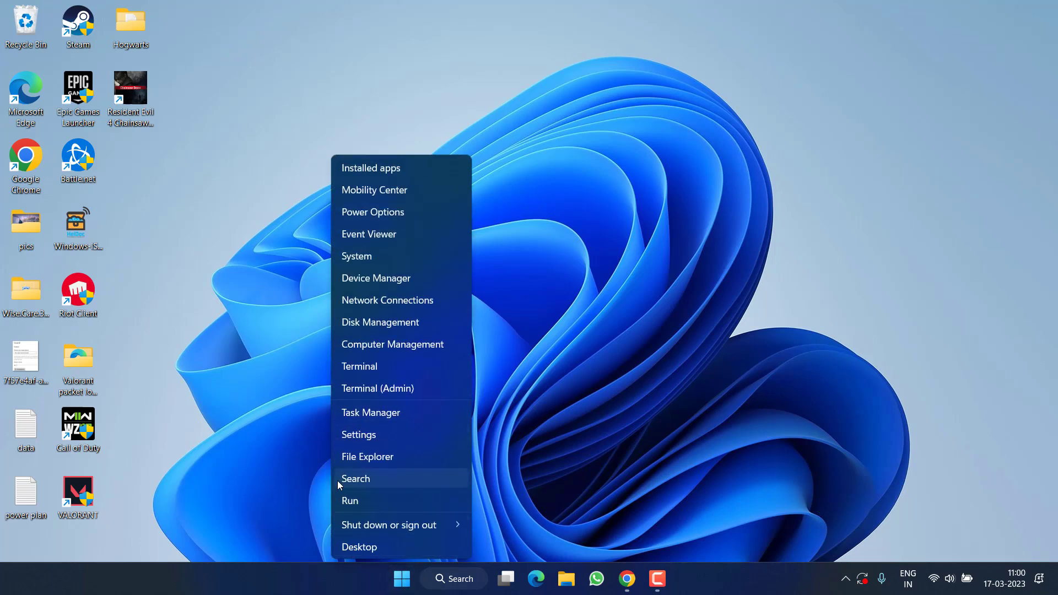
click(385, 414)
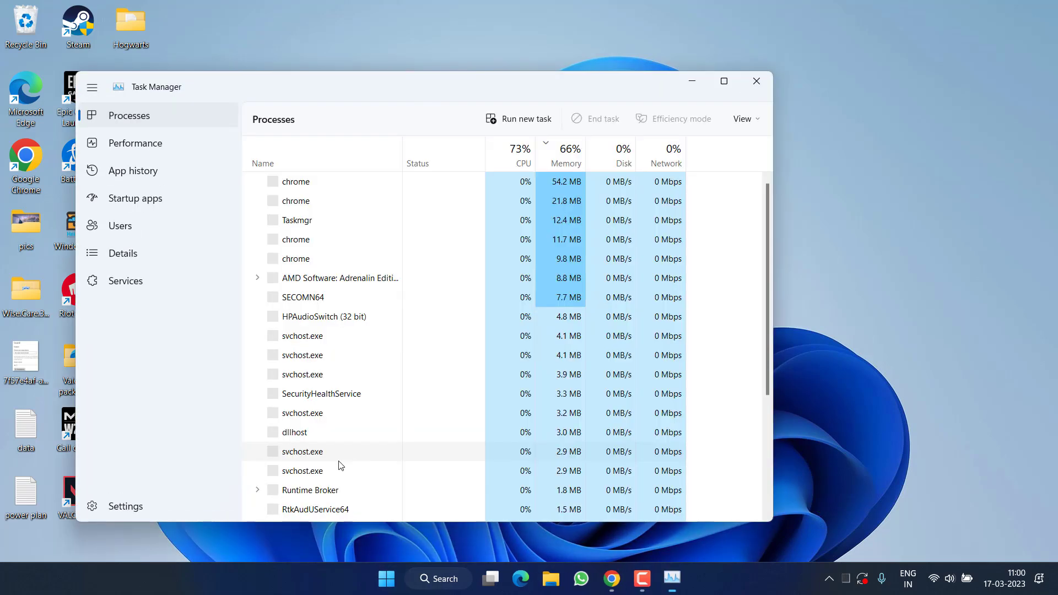
key(v)
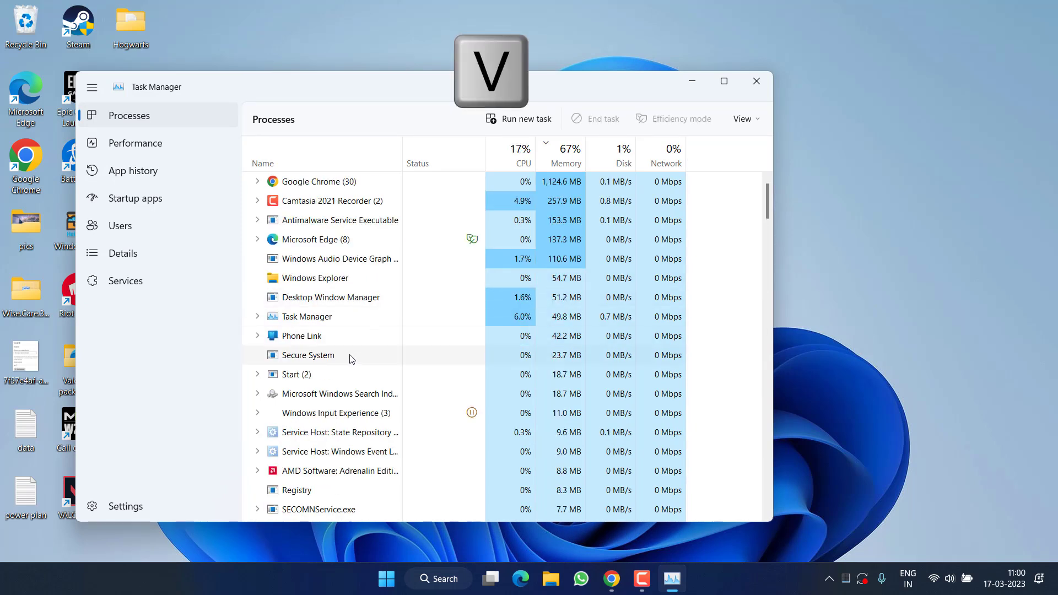
click(324, 266)
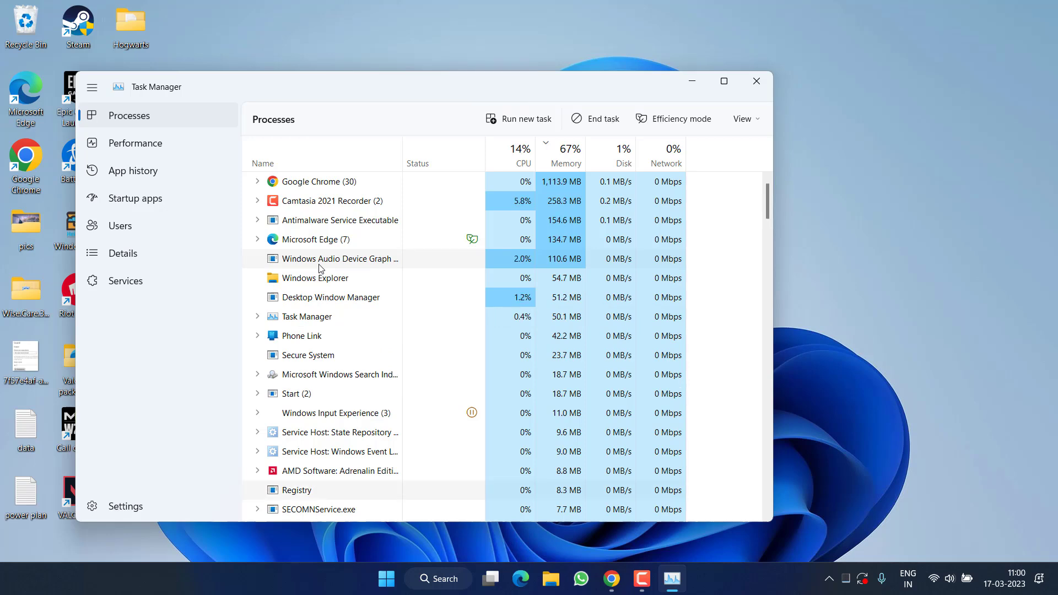
key(r)
key(r)
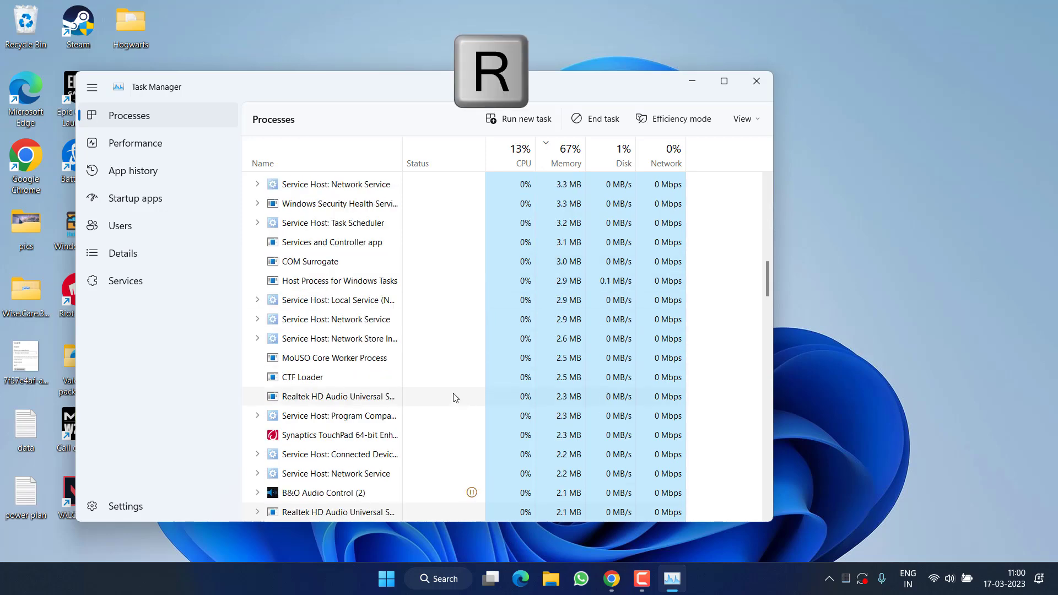
key(r)
key(r)
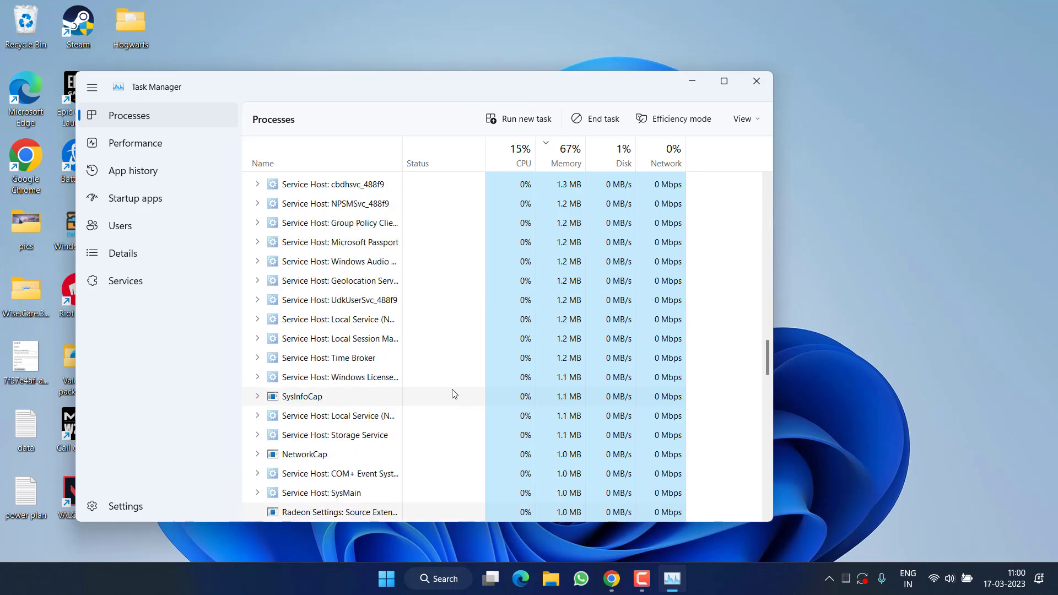
key(alt+F4)
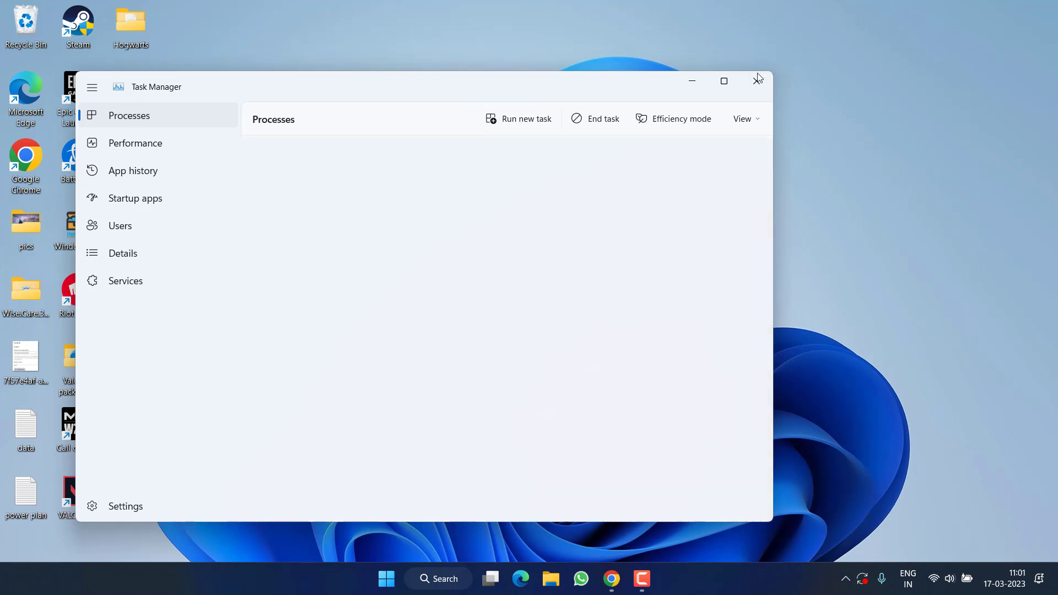
In an administrator Command Prompt, run sc delete for the vgc and vgk services.
key(super)
text(cmd)
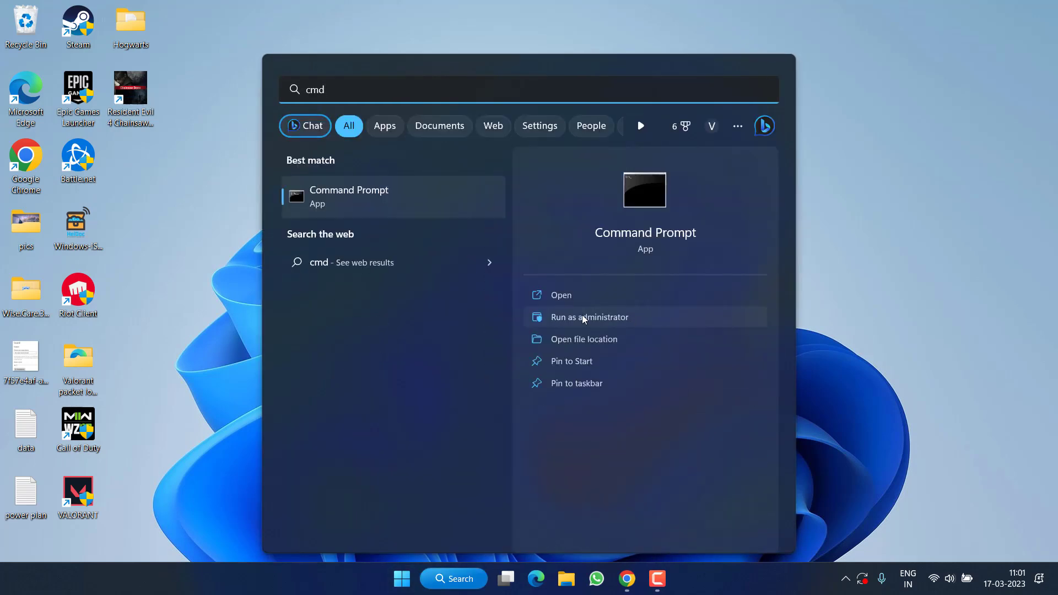
click(601, 317)
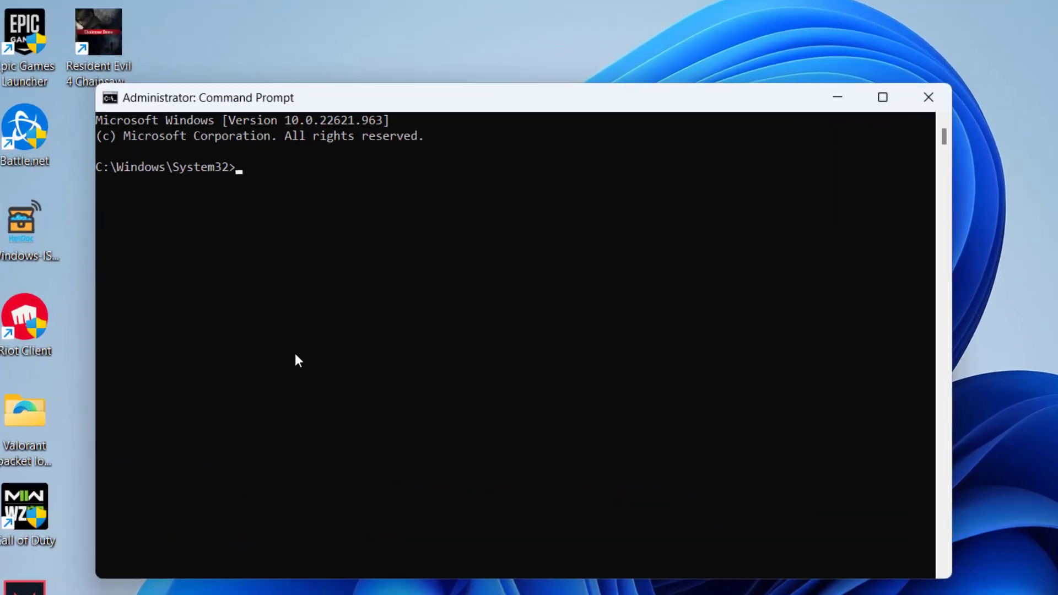
text(sc delet)
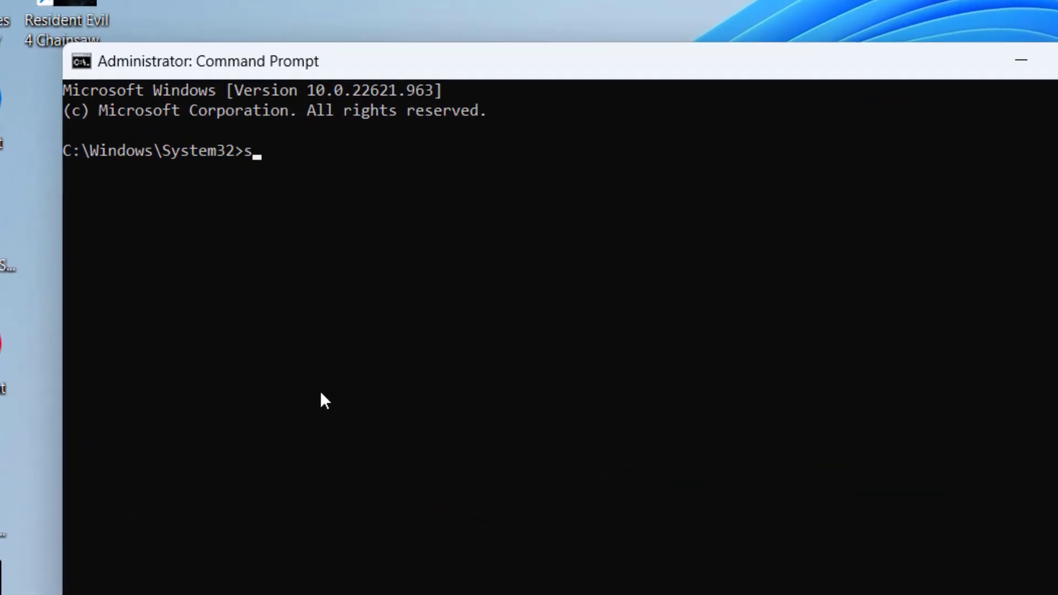
text(e)
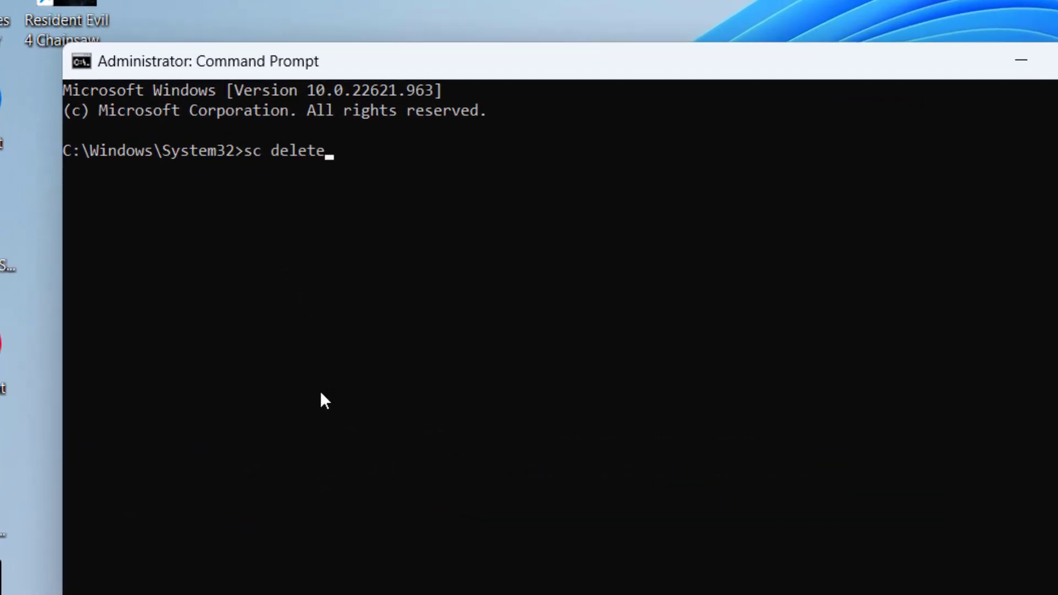
text( vgc)
key(Return)
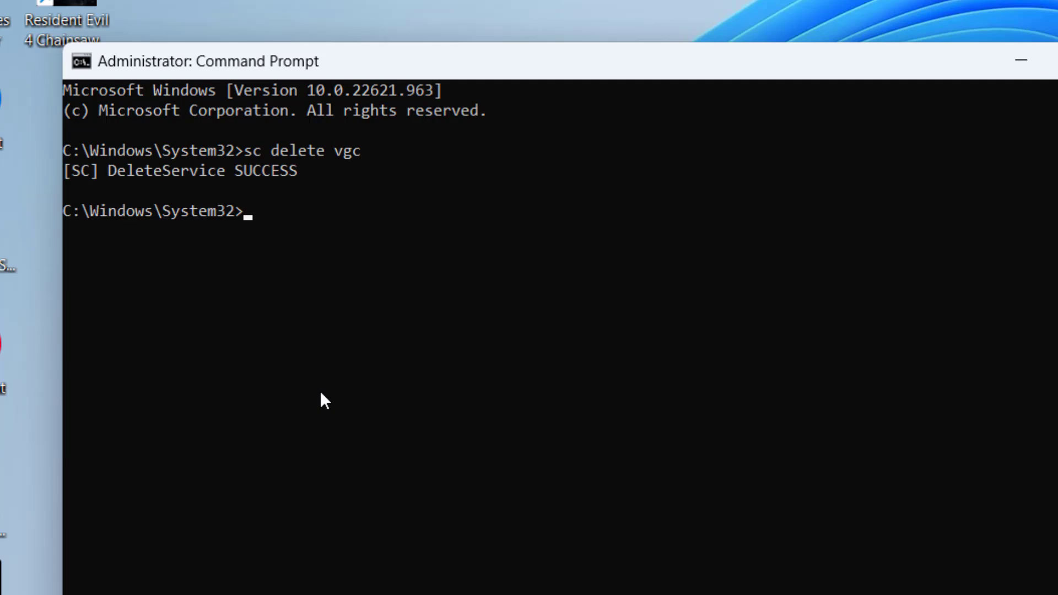
text(sc delete vgk)
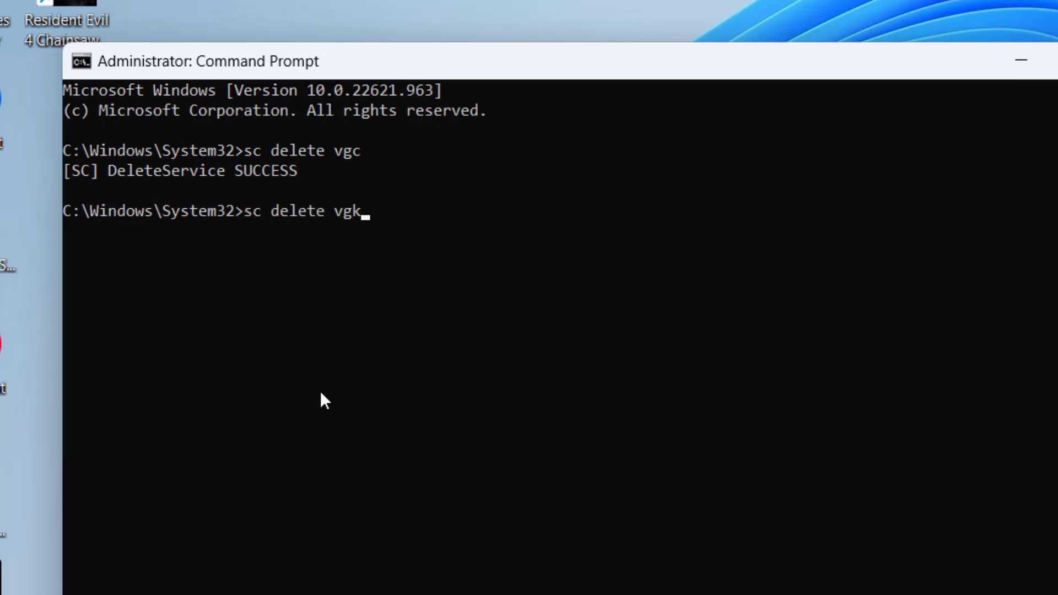
key(Return)
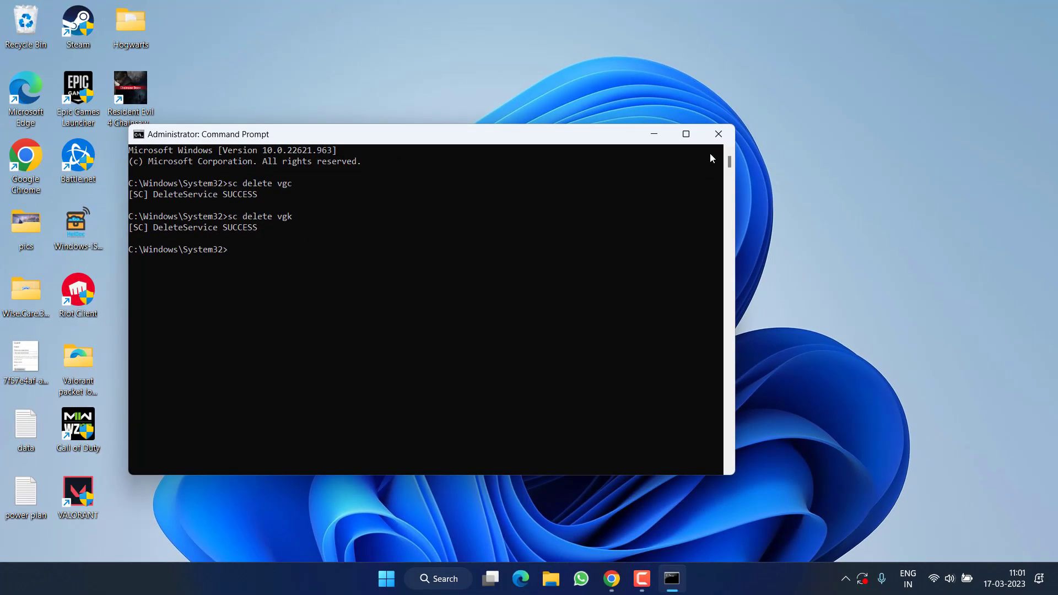
Close Command Prompt and open C:\Program Files in File Explorer at Riot Vanguard.
click(713, 135)
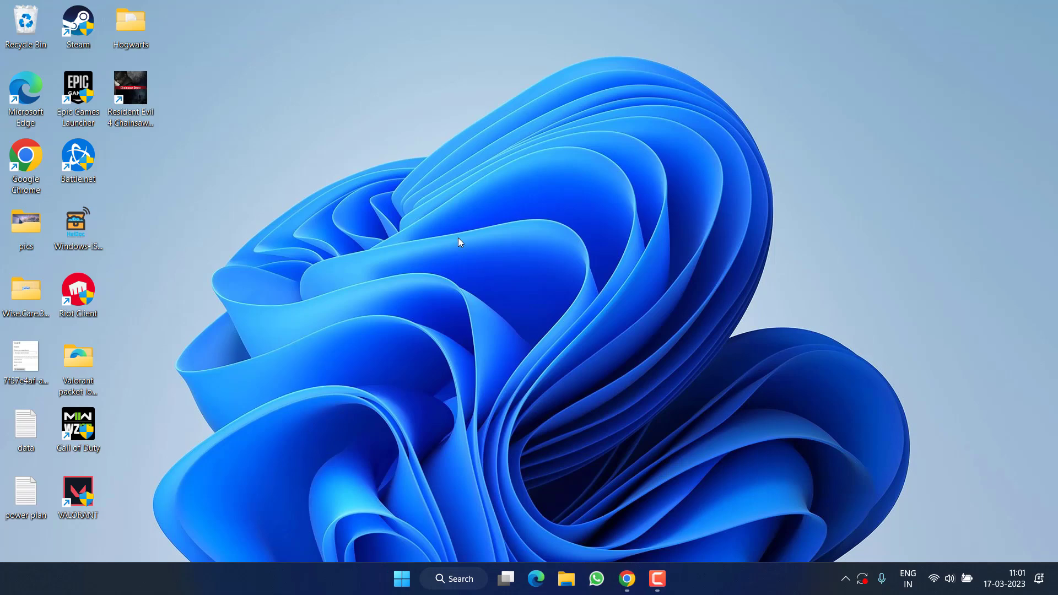
key(super+e)
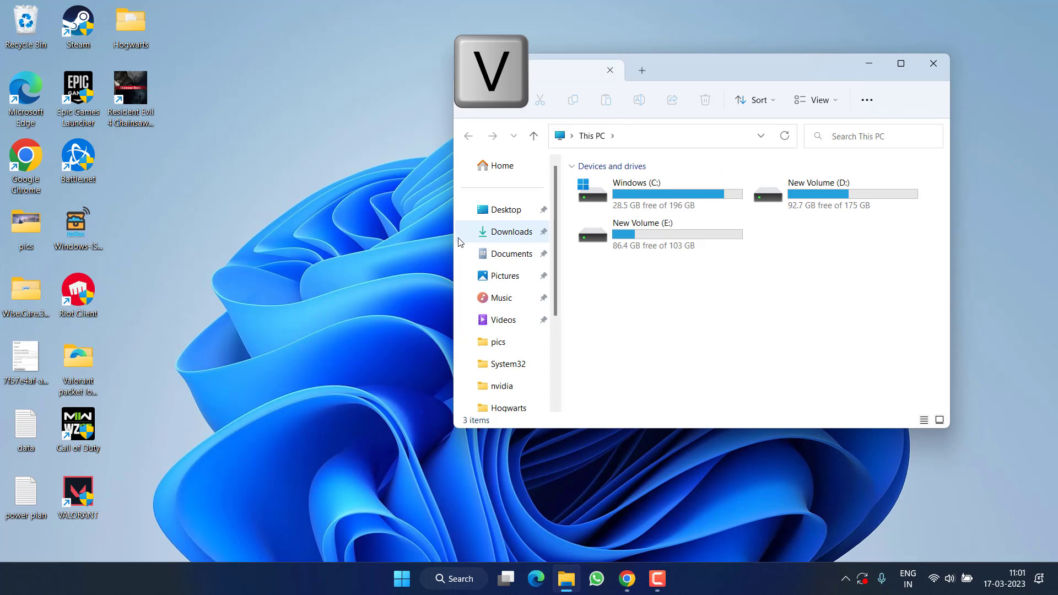
double_click(639, 190)
double_click(632, 329)
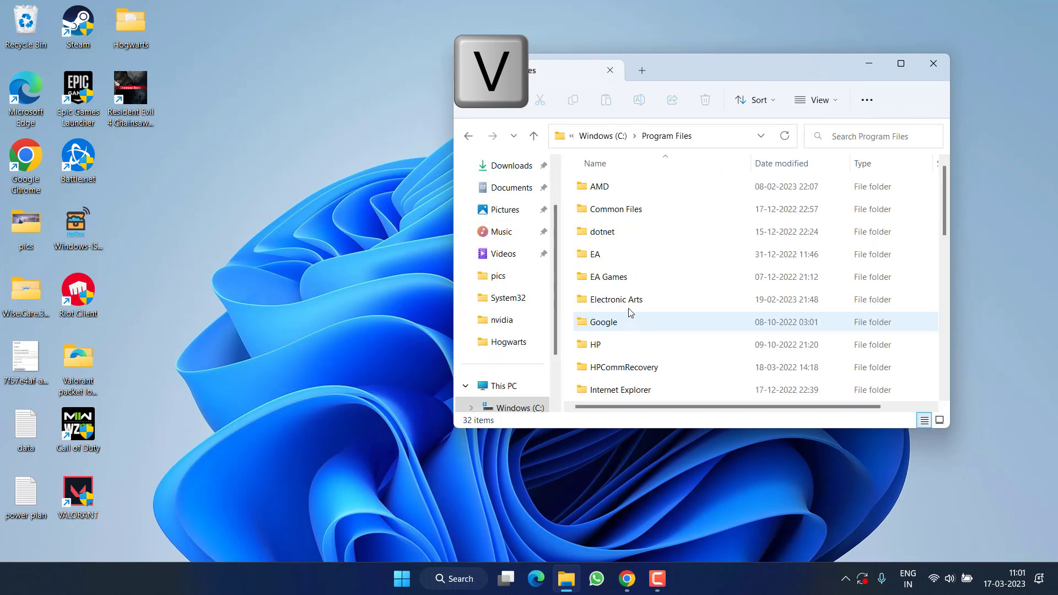
click(599, 325)
key(r)
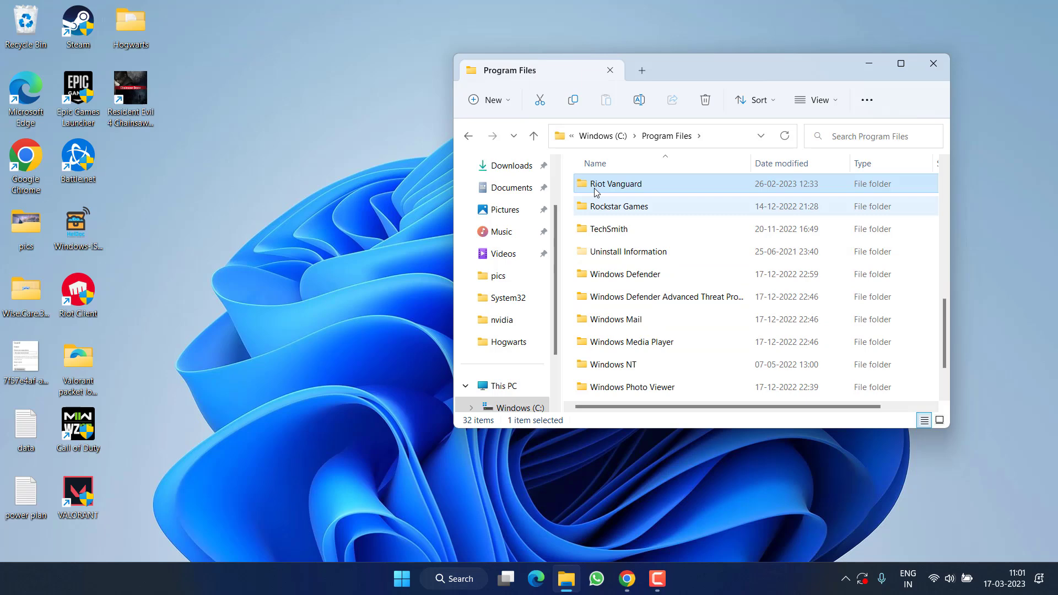
Attempt to delete the Riot Vanguard folder, cancelling the Folder In Use warning.
right_click(616, 190)
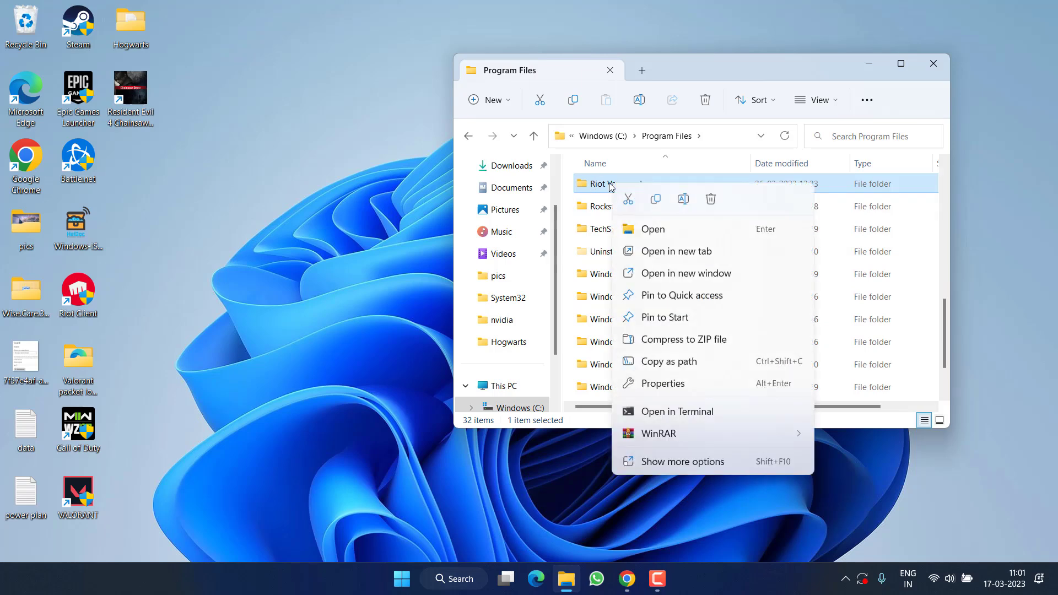
click(709, 202)
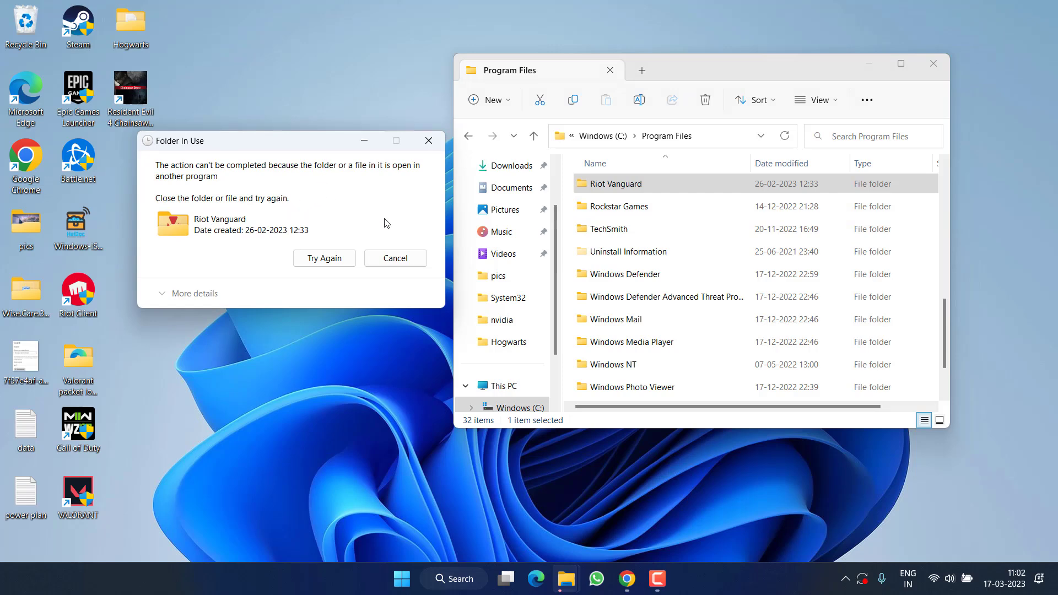
click(404, 259)
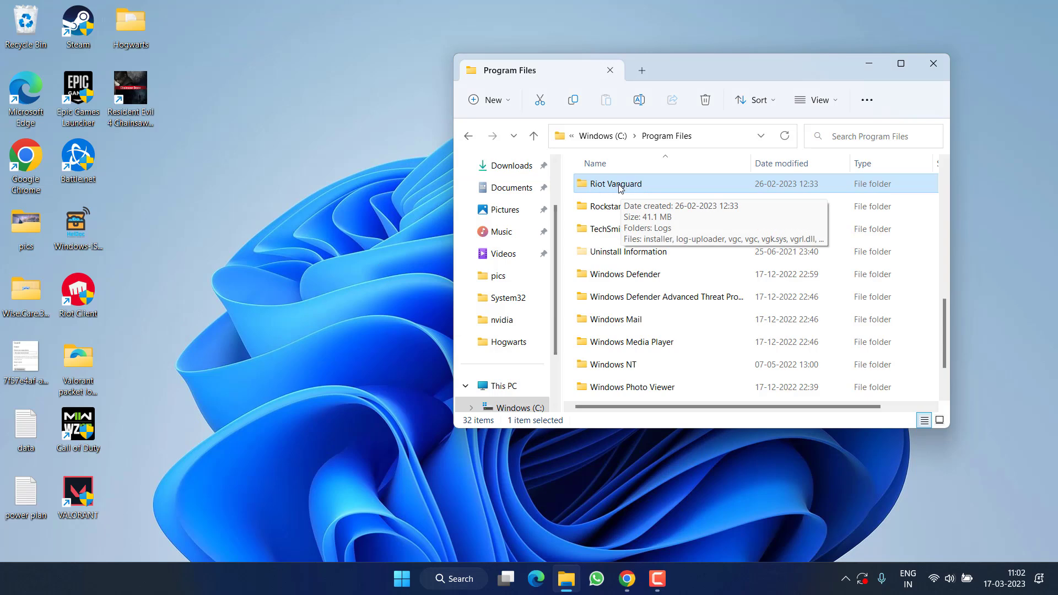
Search C:\Windows for vgk, delete vgkbootstatus.dat with administrator permission, and close Explorer.
click(900, 64)
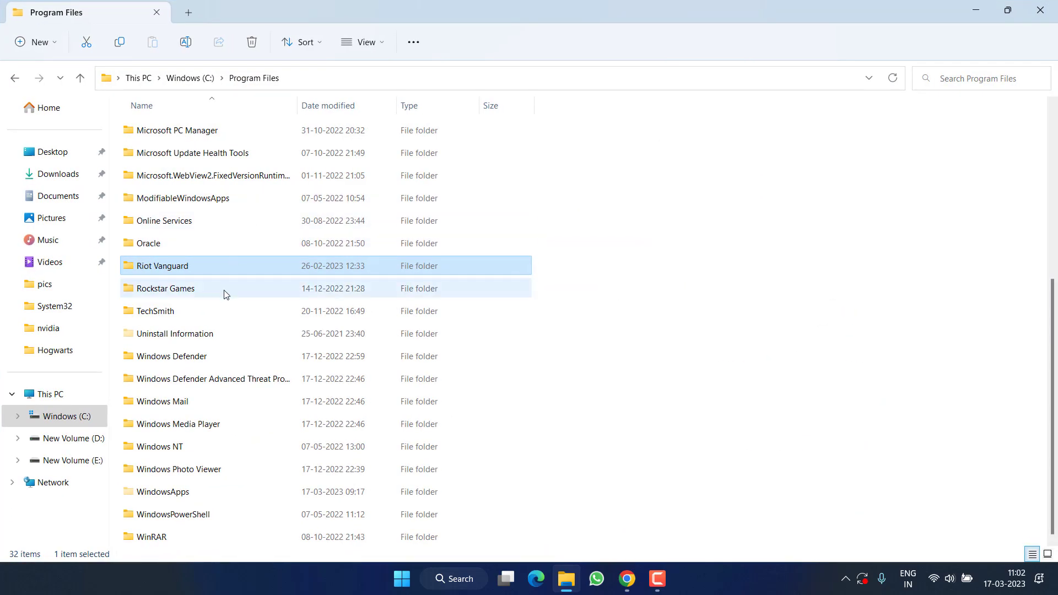
click(190, 78)
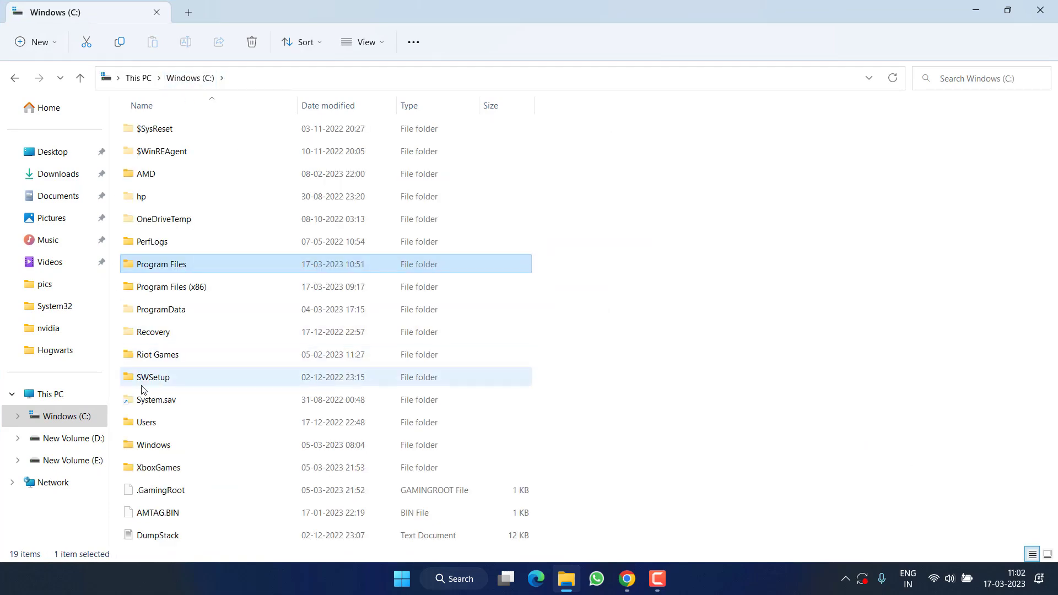
double_click(153, 446)
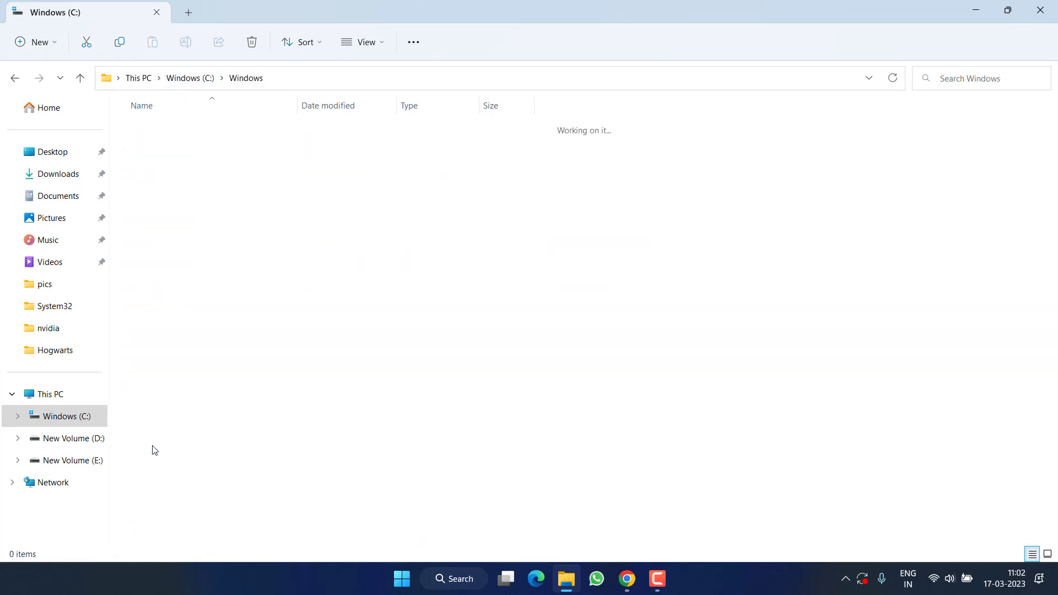
click(970, 78)
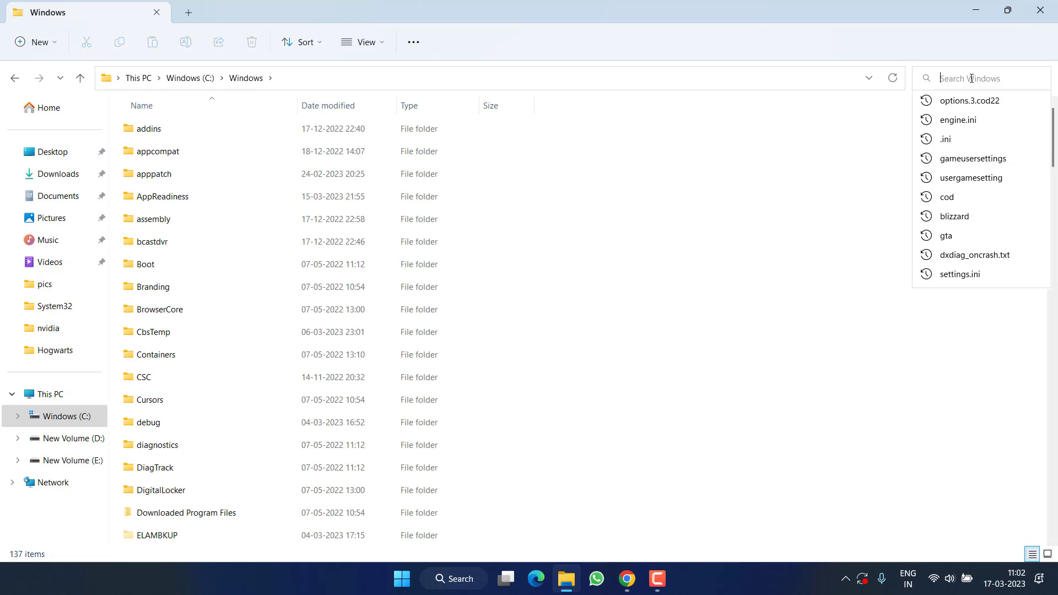
text(vgk)
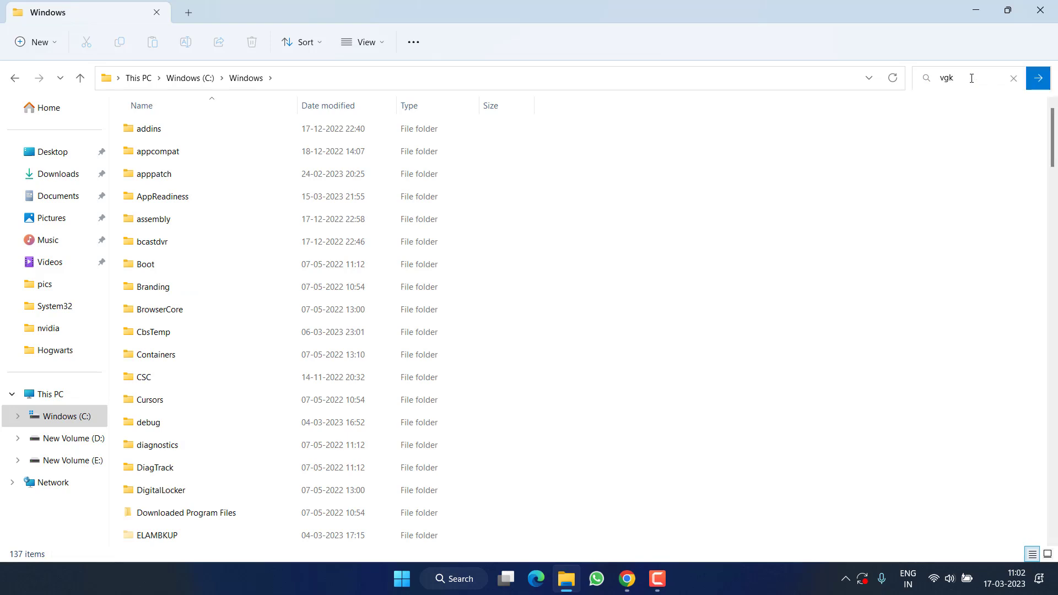
key(Return)
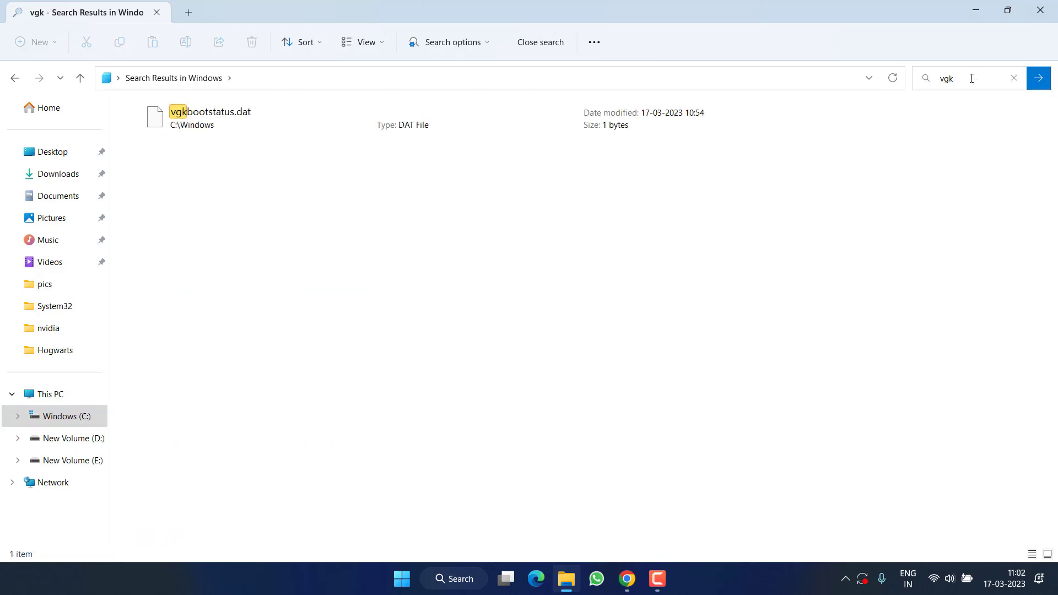
click(192, 126)
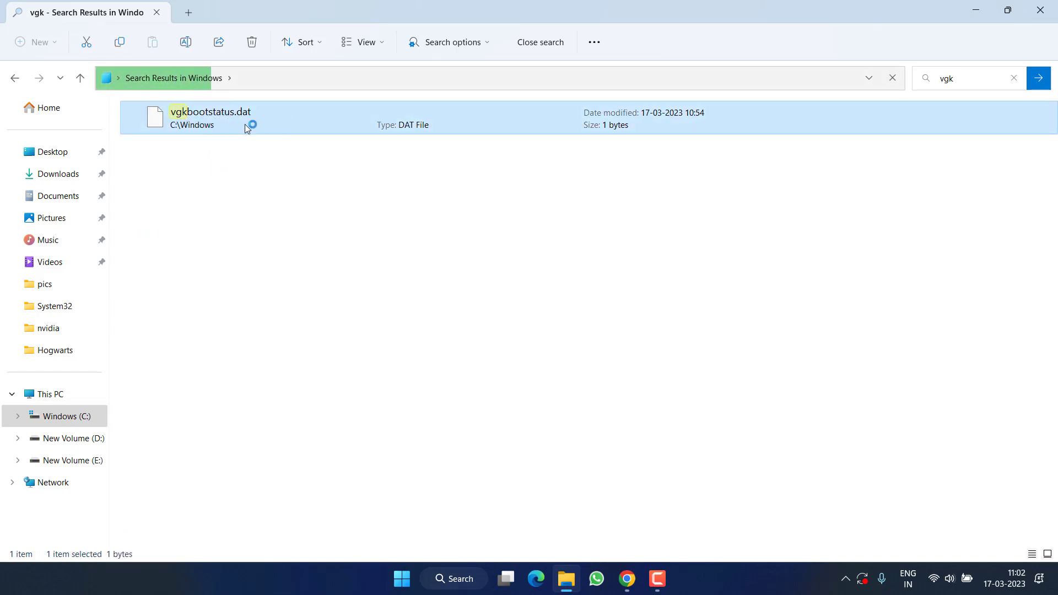
right_click(223, 119)
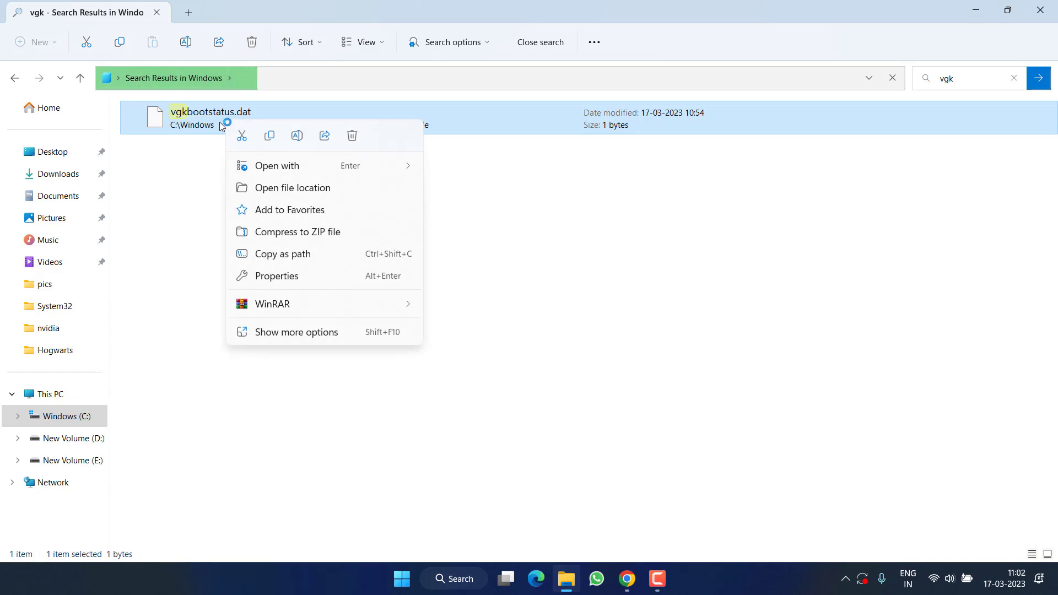
click(352, 136)
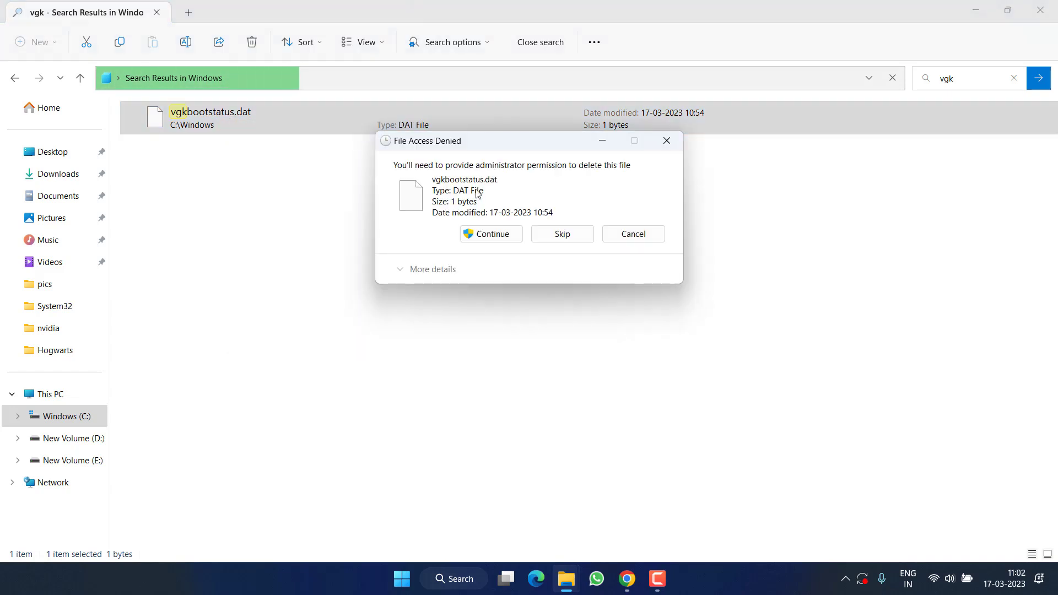
click(512, 232)
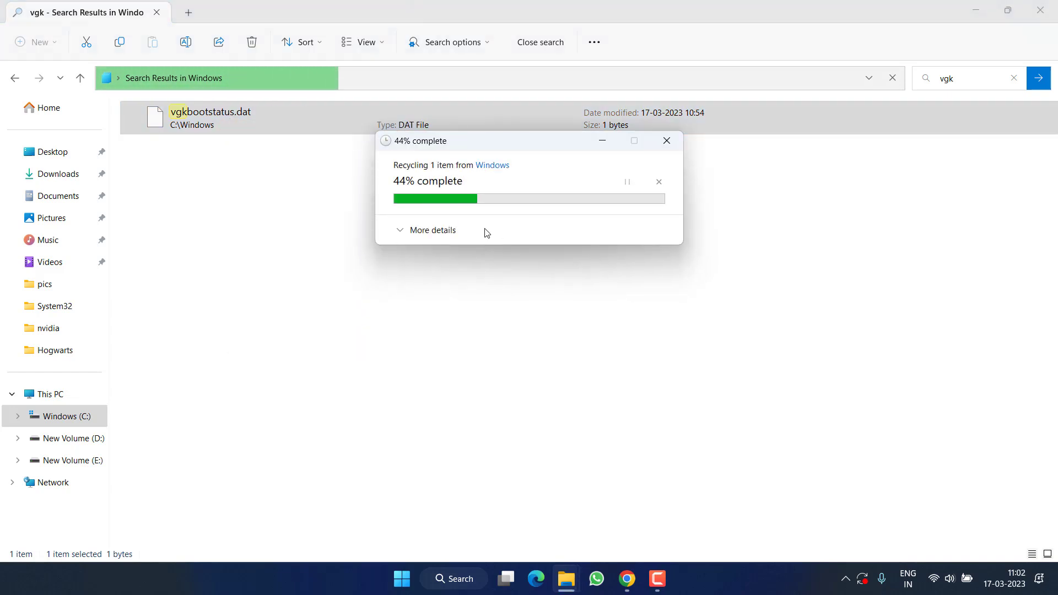
click(1039, 9)
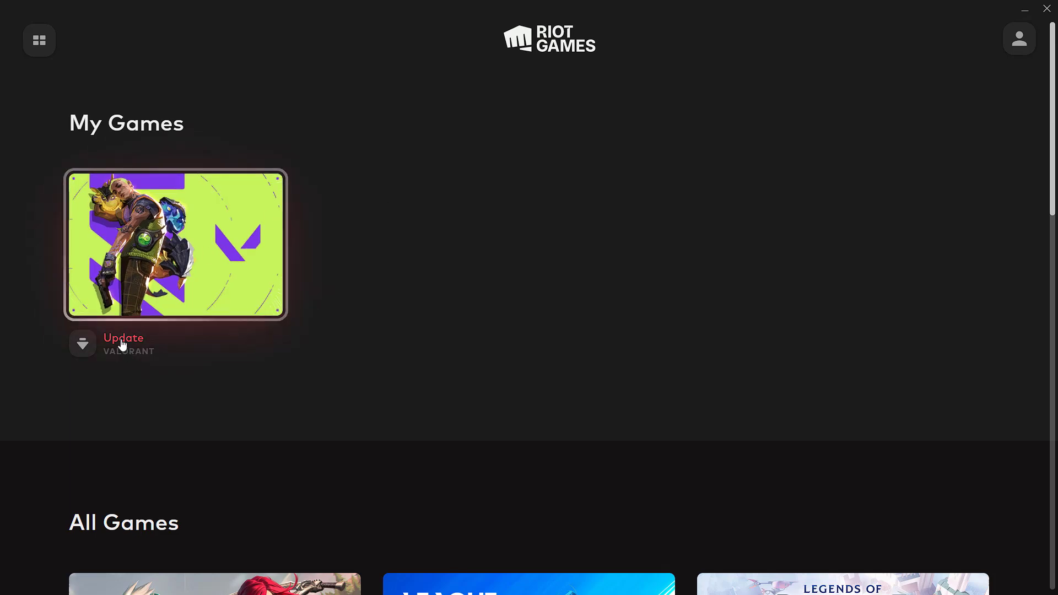
Open the VALORANT game page and start its update.
click(130, 346)
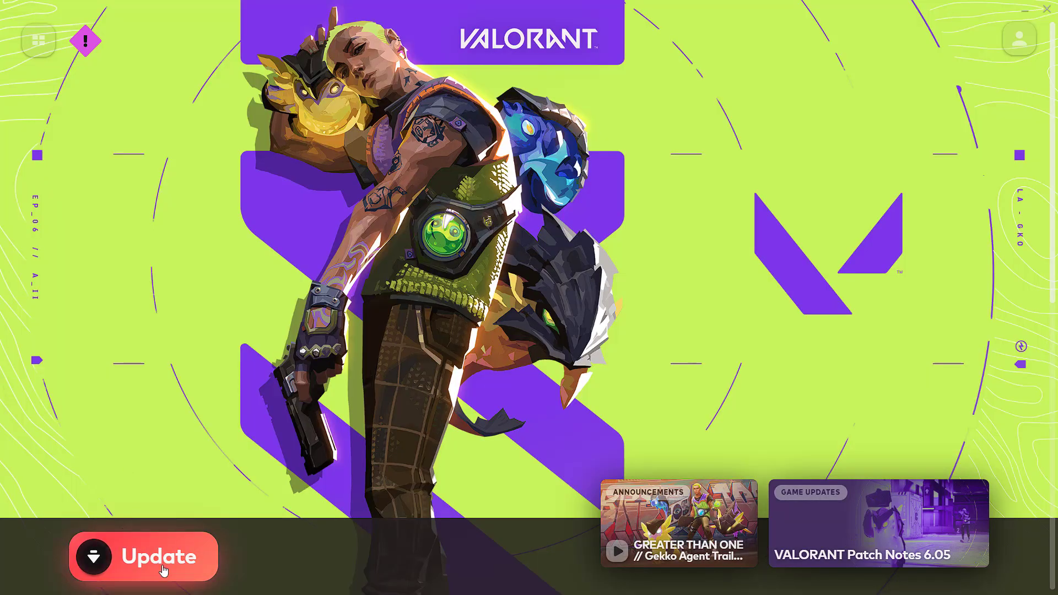
click(163, 570)
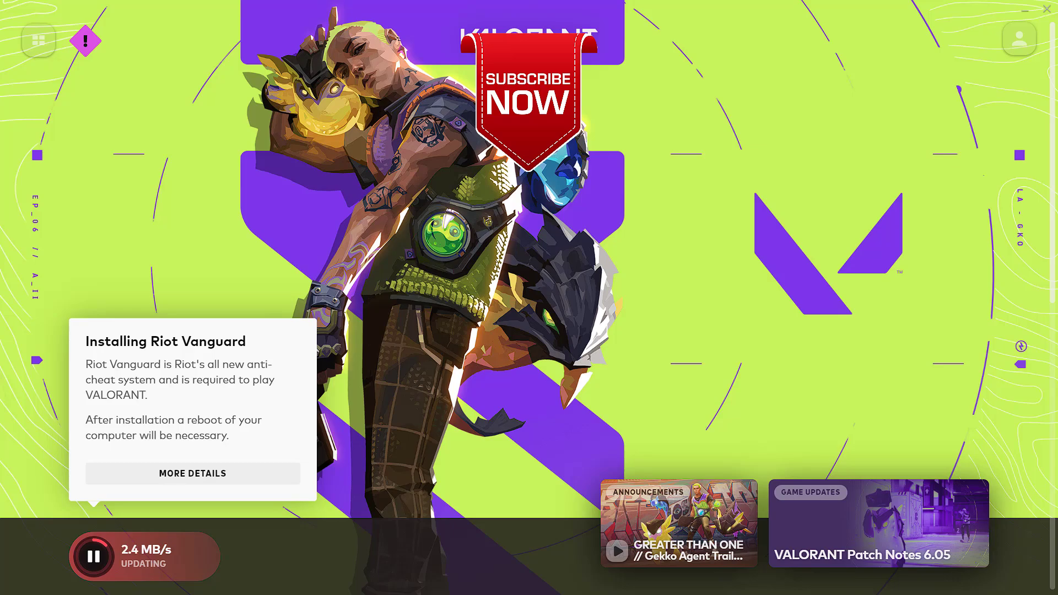
click(1025, 10)
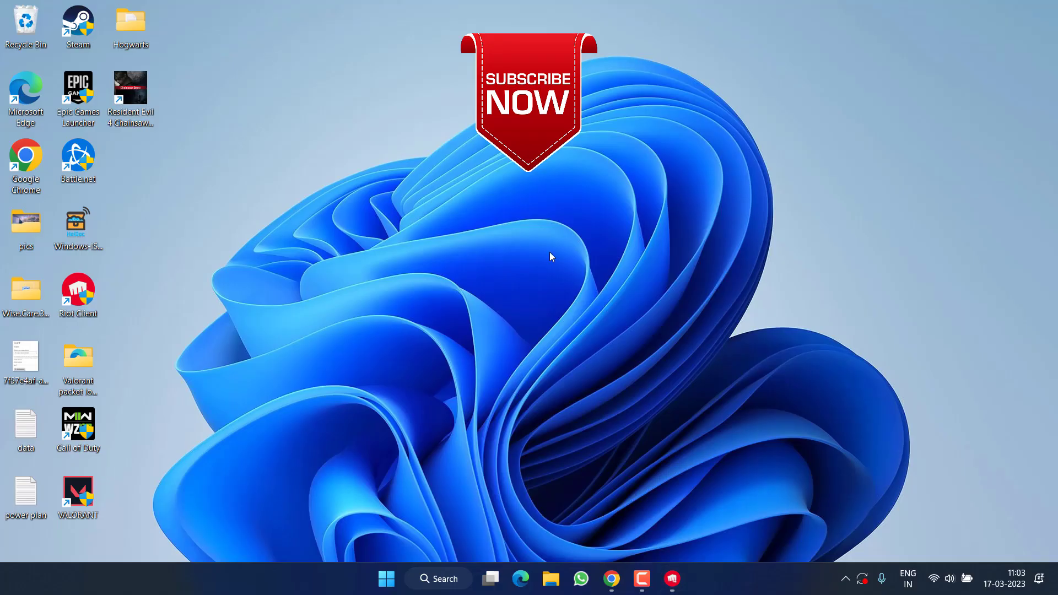